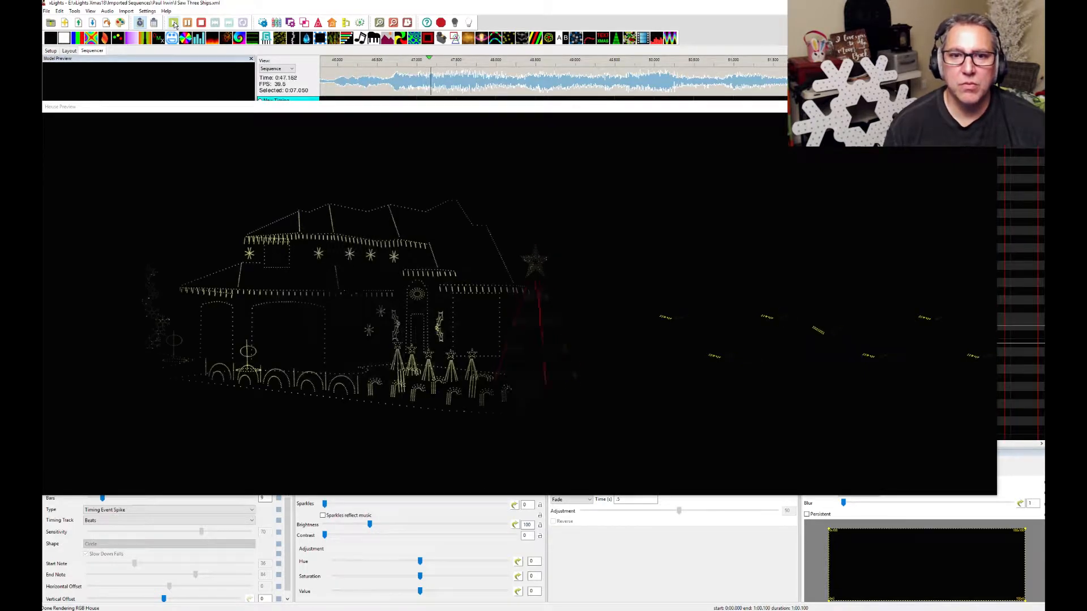
# Stop playback and inspect the effects on Mega Tree layers 5, 9, 8 and 7, including how far layers 7 to 9 extend along the timeline.
pyautogui.press('space')
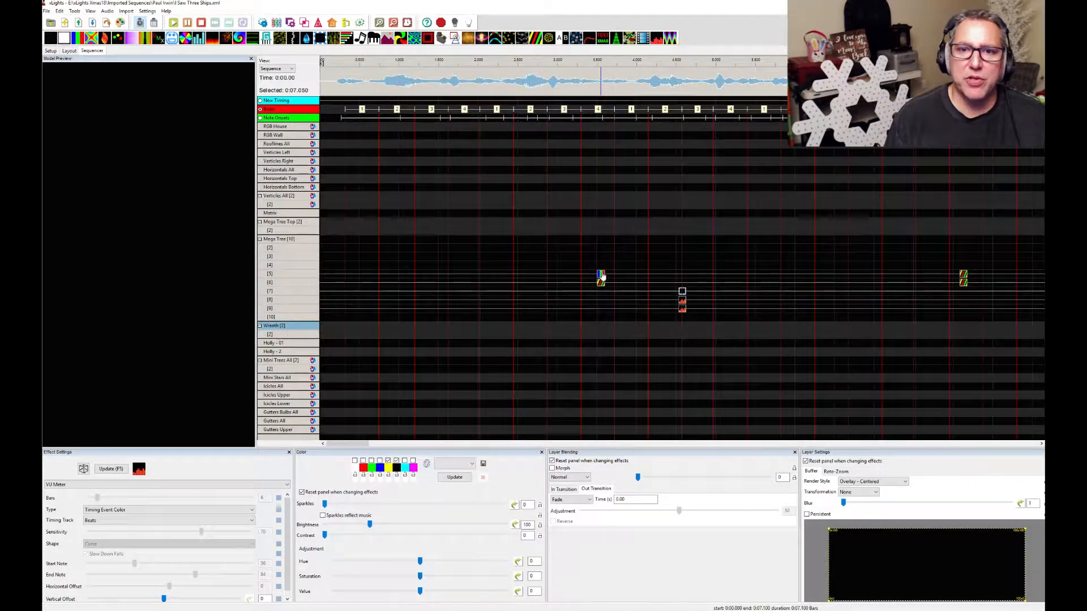
pyautogui.click(602, 276)
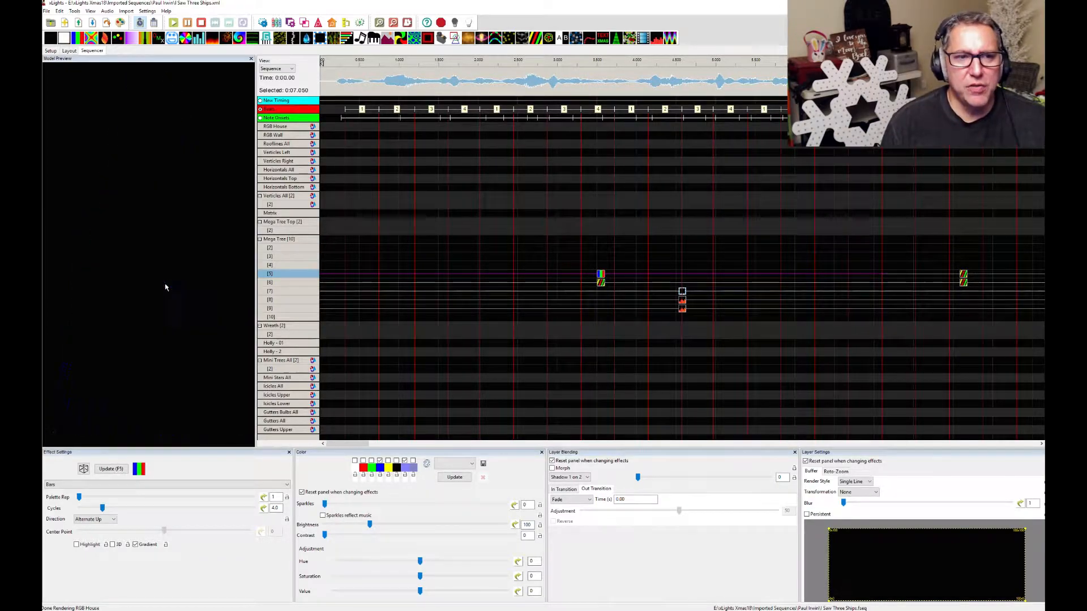
pyautogui.click(683, 310)
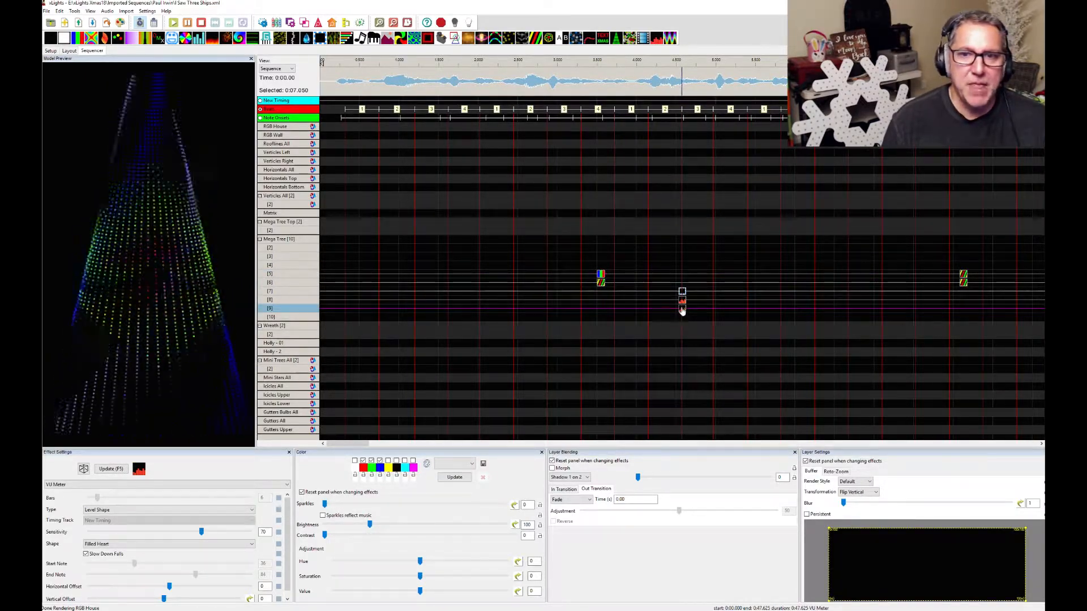
pyautogui.click(682, 303)
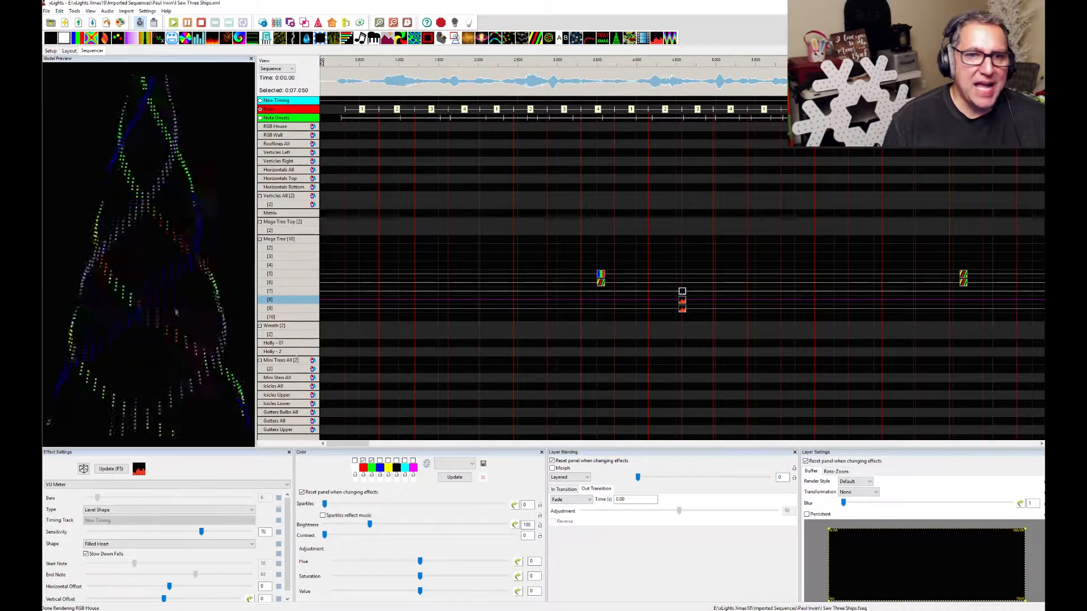
pyautogui.click(683, 293)
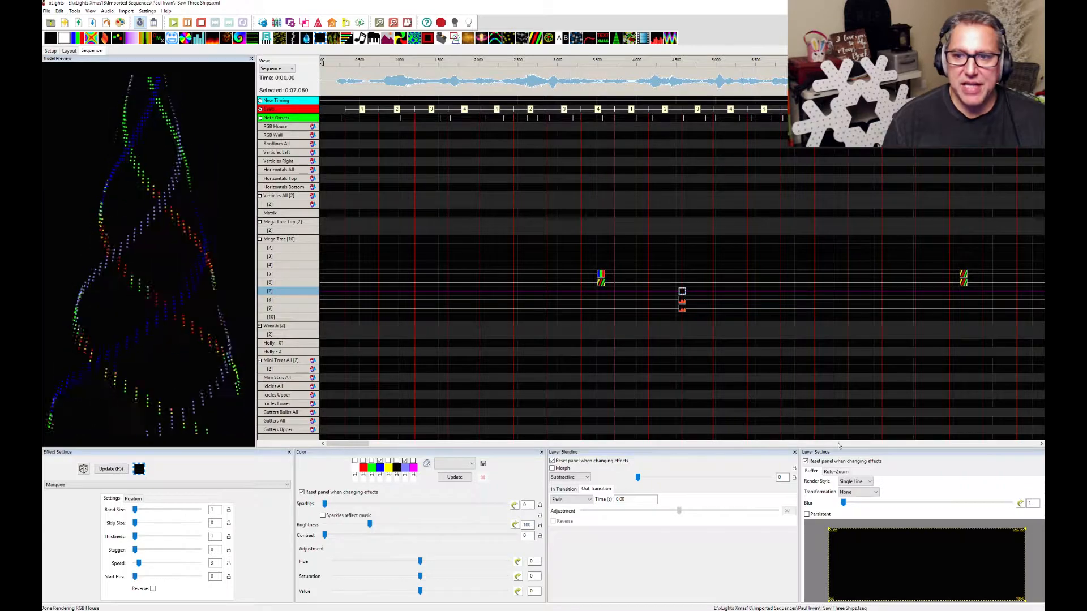
pyautogui.moveTo(373, 448); pyautogui.dragTo(520, 445)
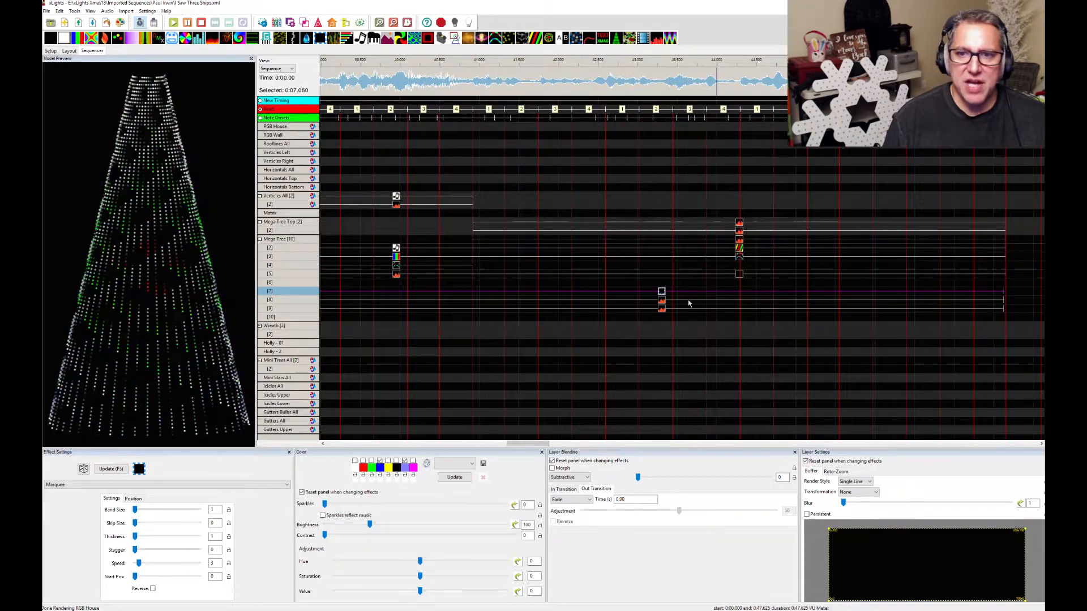
pyautogui.moveTo(541, 448); pyautogui.dragTo(360, 433)
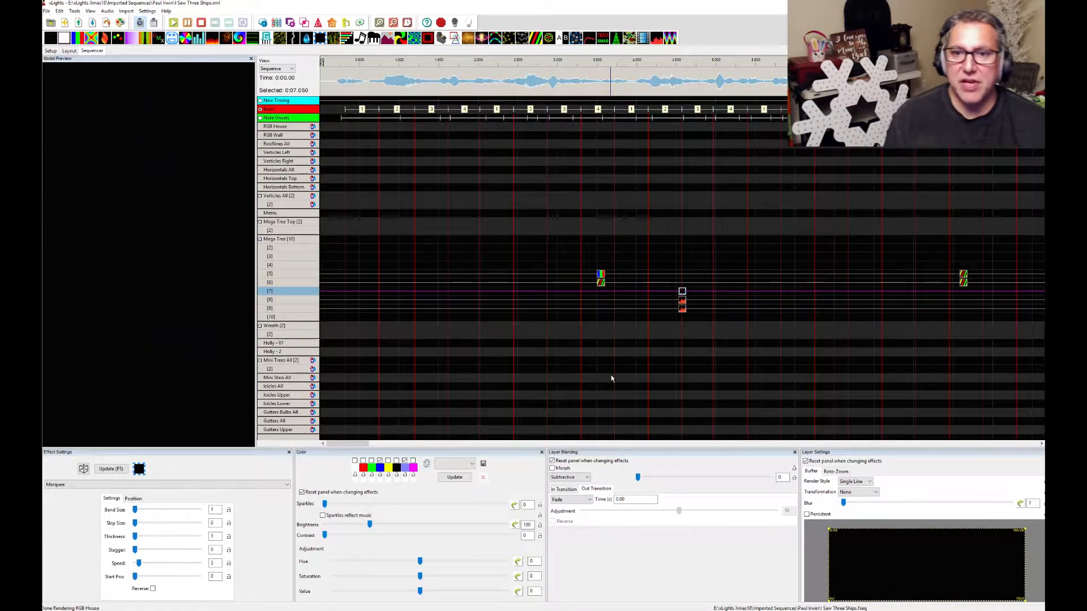
# Play the range from about 12.4 to 15.2 s around the Mega Tree Top effects in the House Preview, and move the preview aside.
pyautogui.moveTo(353, 444); pyautogui.dragTo(395, 446)
pyautogui.moveTo(1045, 317); pyautogui.dragTo(462, 306)
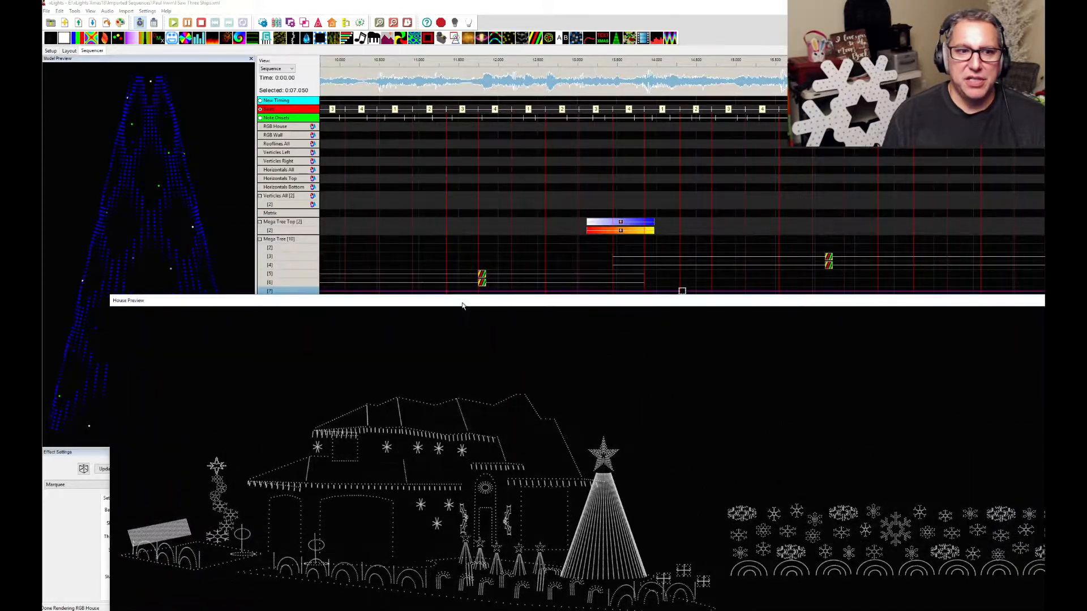
pyautogui.click(621, 226)
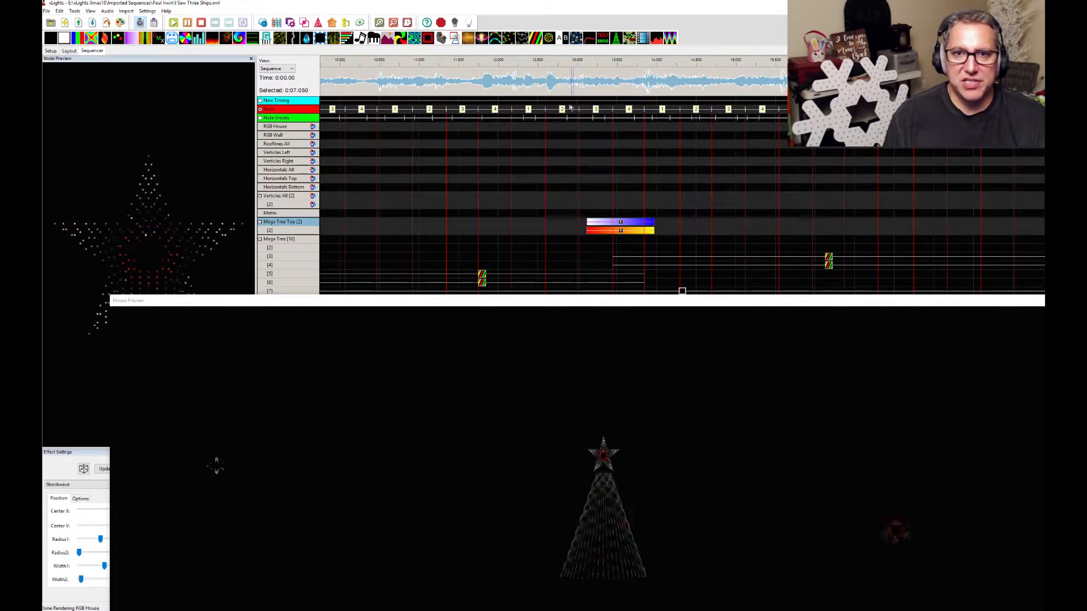
pyautogui.moveTo(573, 65); pyautogui.dragTo(668, 64)
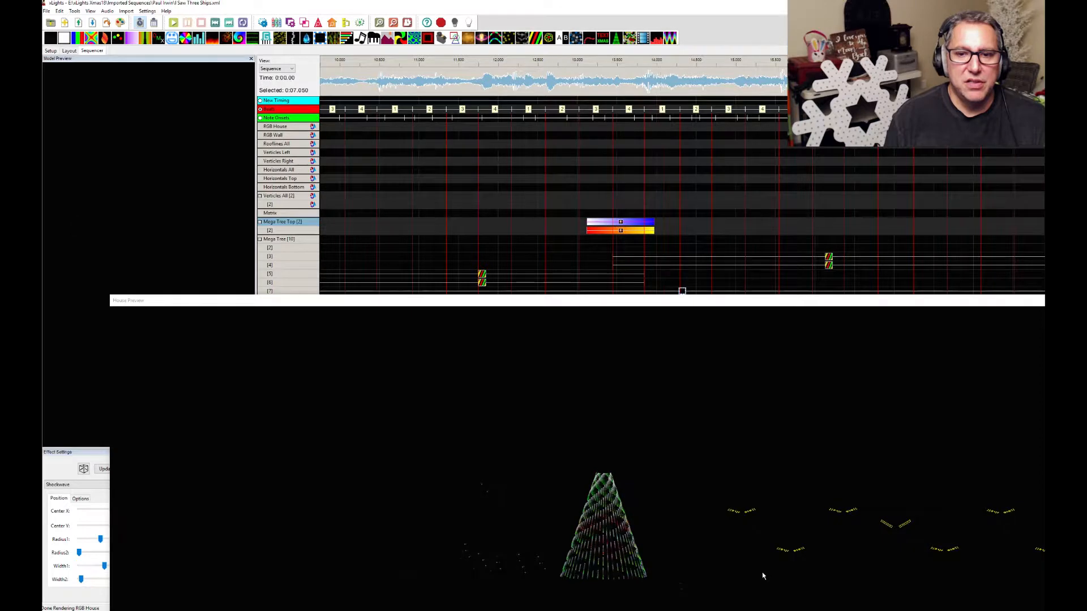
pyautogui.click(540, 65)
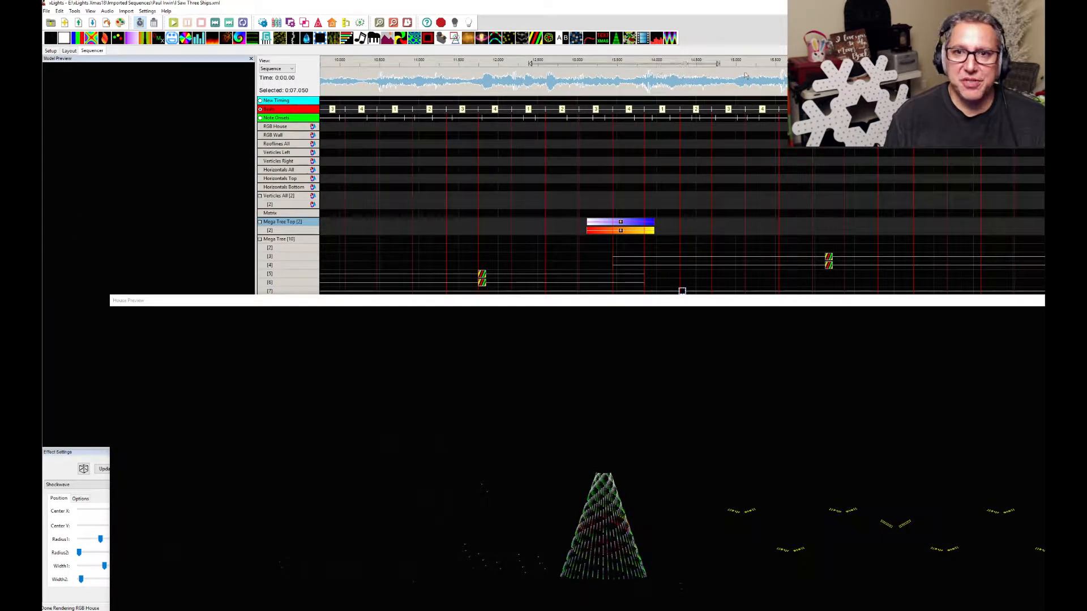
pyautogui.moveTo(729, 74); pyautogui.dragTo(752, 68)
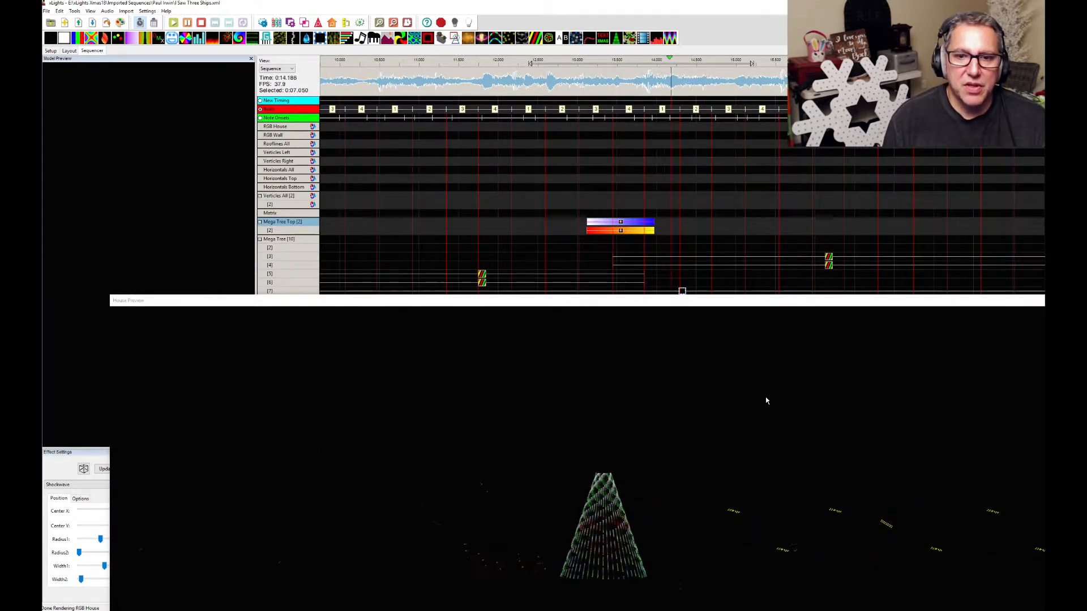
pyautogui.doubleClick(430, 302)
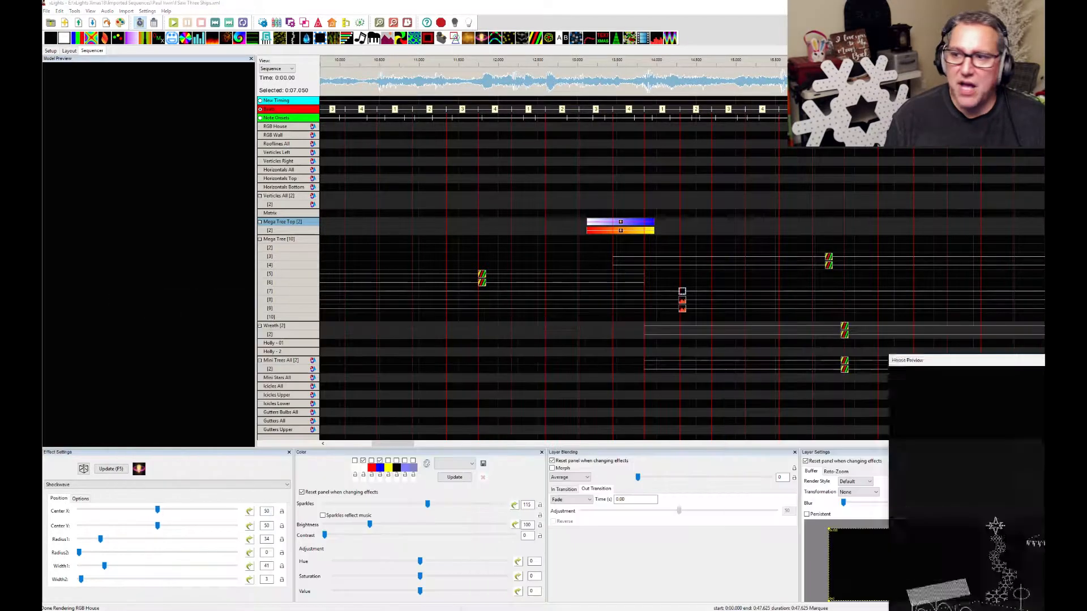
# Compare the position, color and blending settings of the two stacked Shockwave effects on Mega Tree Top.
pyautogui.click(622, 225)
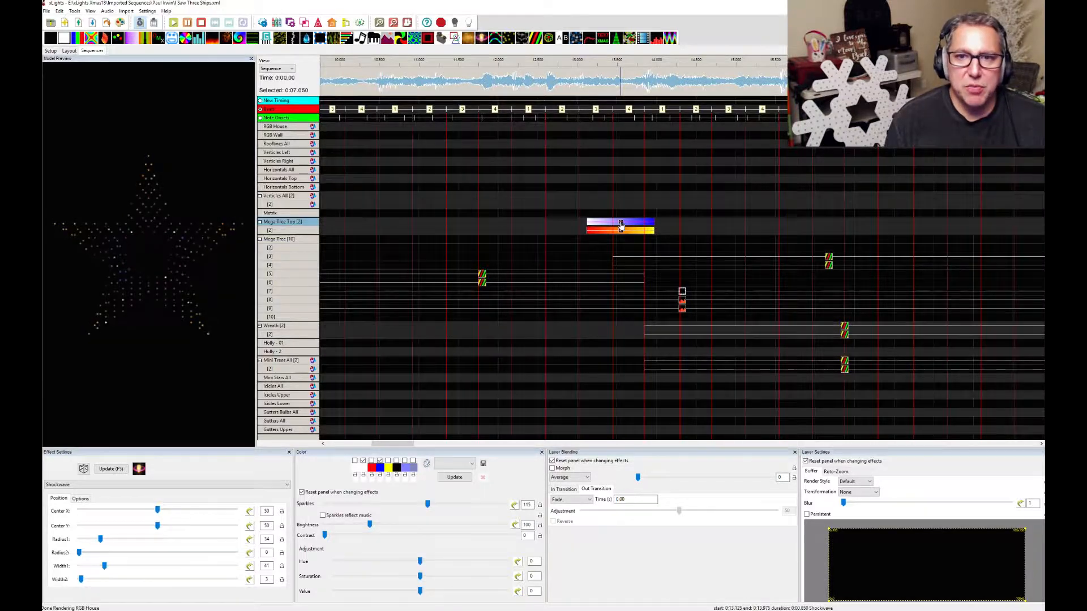
pyautogui.click(621, 232)
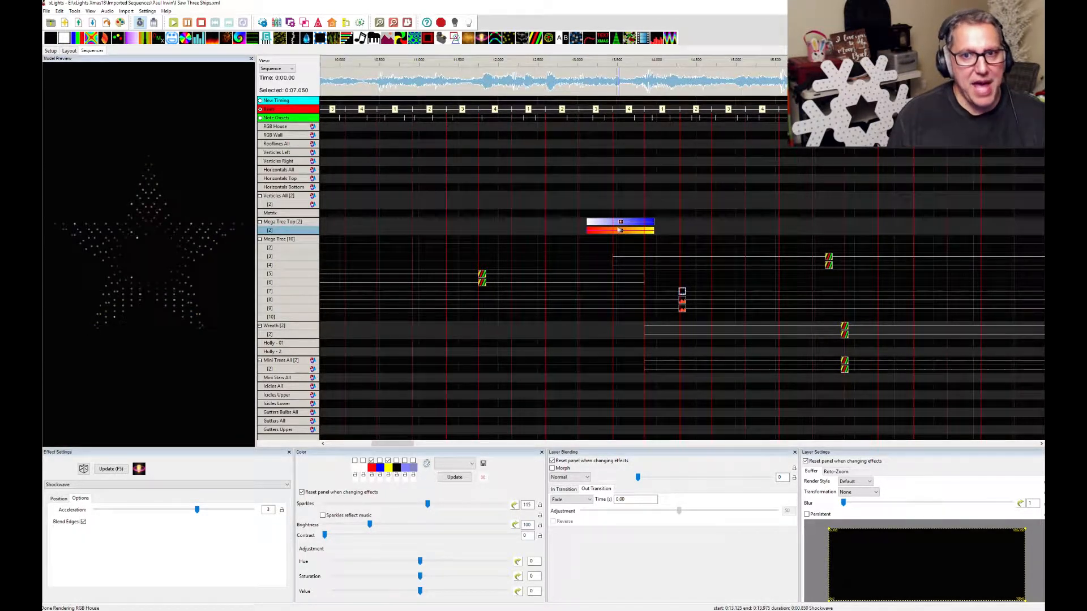
pyautogui.click(621, 223)
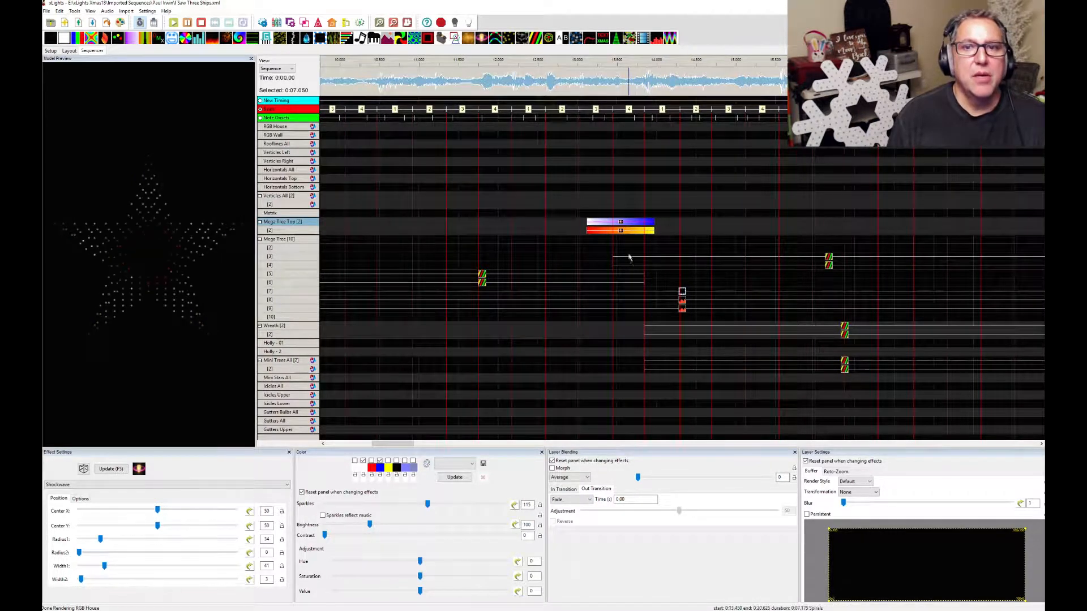
pyautogui.click(623, 232)
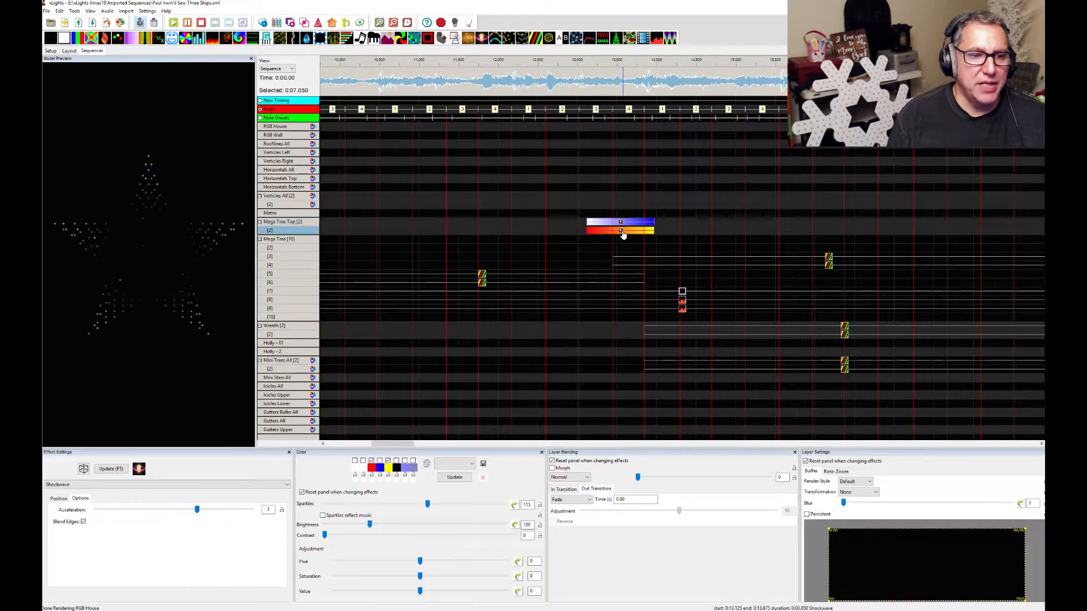
pyautogui.click(59, 500)
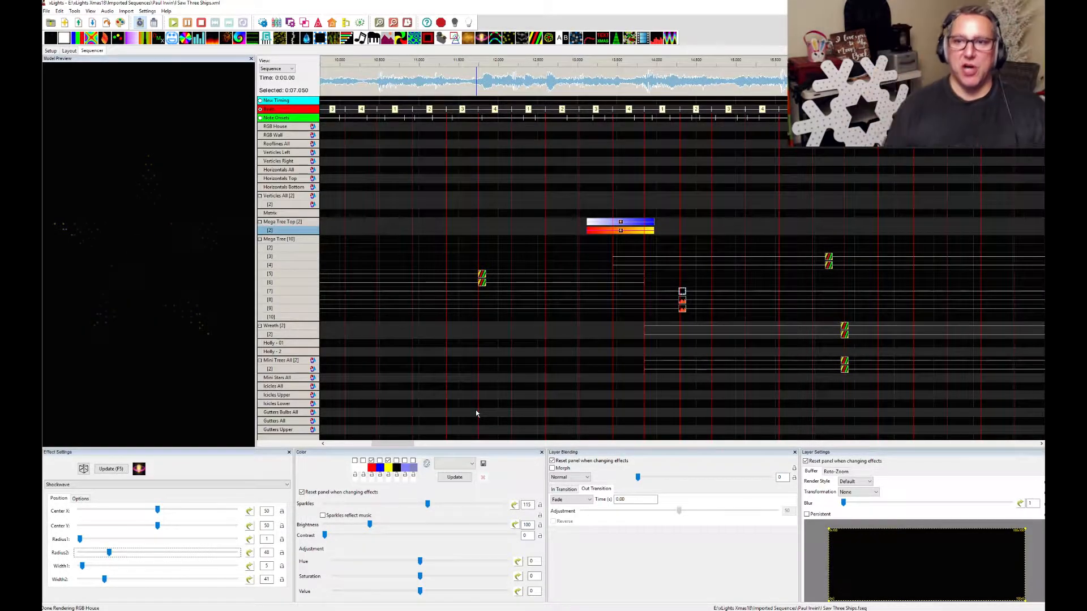
# Inspect the settings of the paired Spirals effects on Mega Tree layers 3 and 4.
pyautogui.moveTo(387, 445); pyautogui.dragTo(410, 448)
pyautogui.click(588, 262)
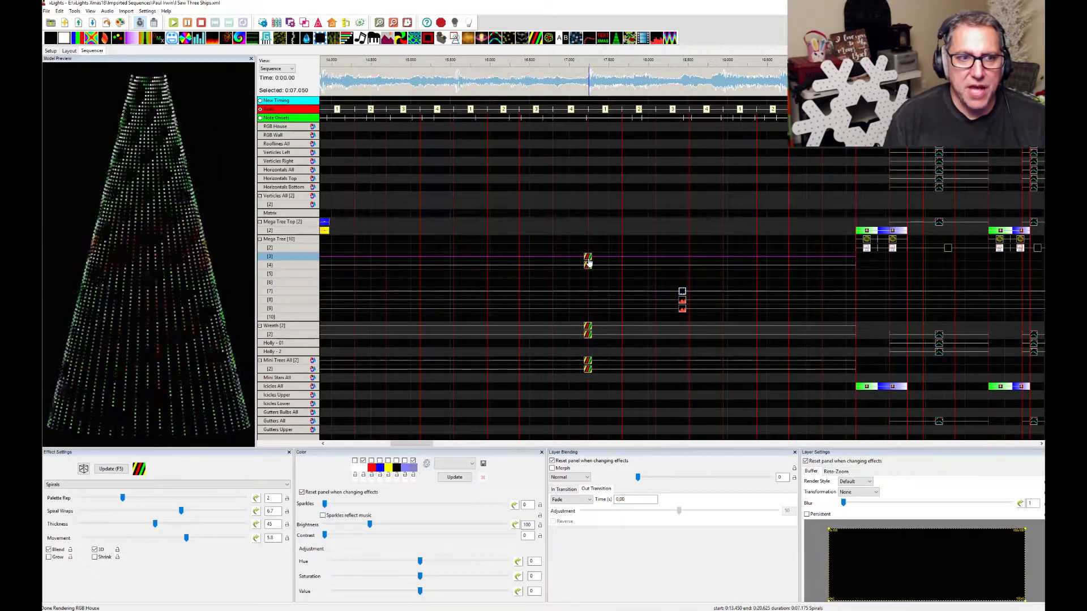
pyautogui.moveTo(427, 444); pyautogui.dragTo(420, 445)
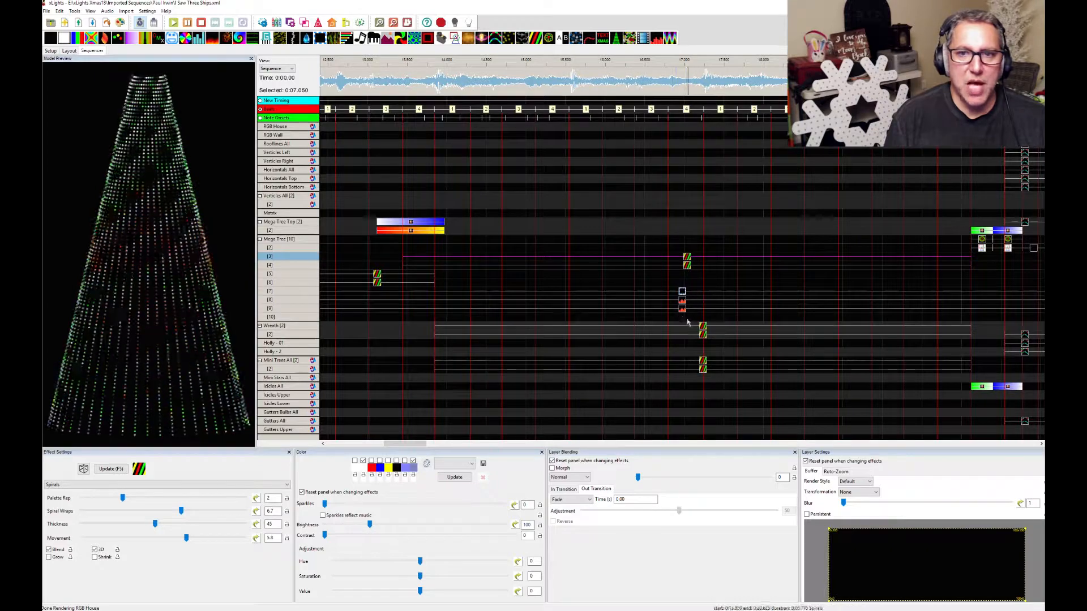
pyautogui.click(688, 266)
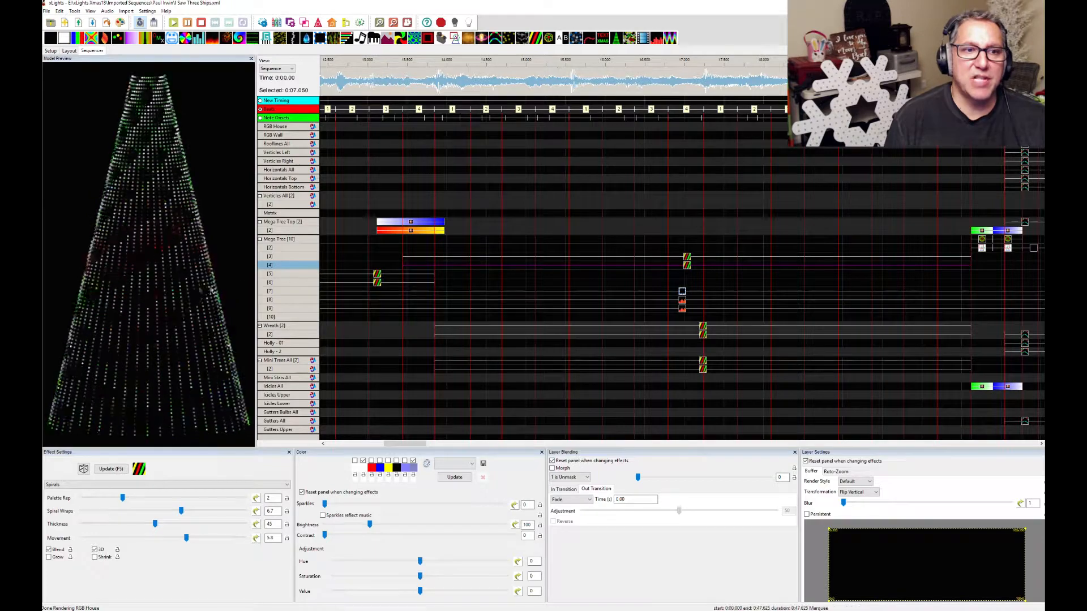
# Try the 2 is Unmask and Layered blending modes on the Mega Tree layer 4 Spirals effect, and return it to 1 is Unmask.
pyautogui.click(589, 479)
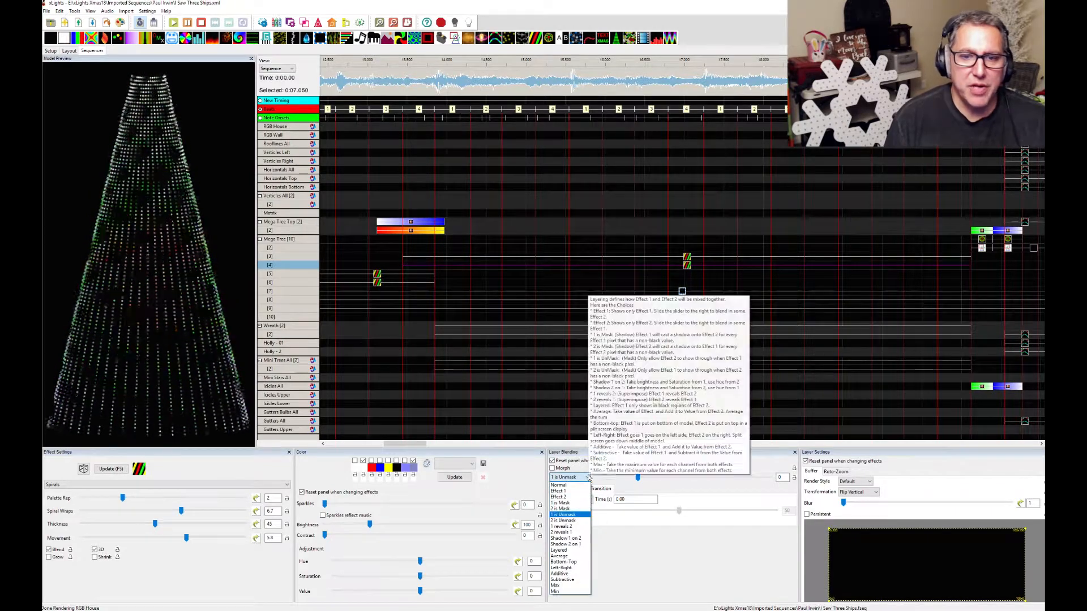
pyautogui.click(572, 523)
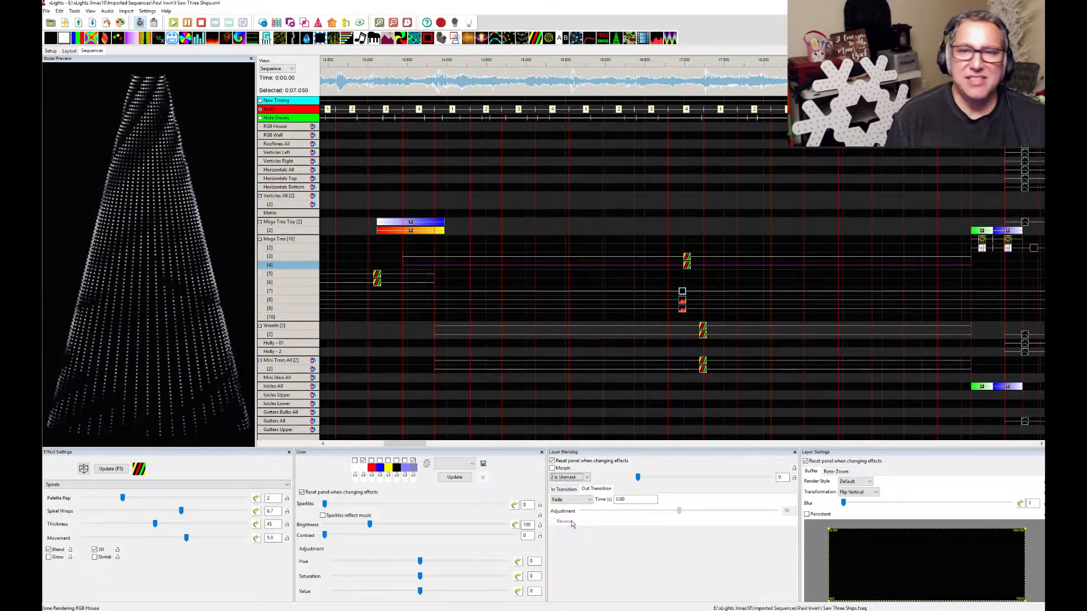
pyautogui.click(585, 478)
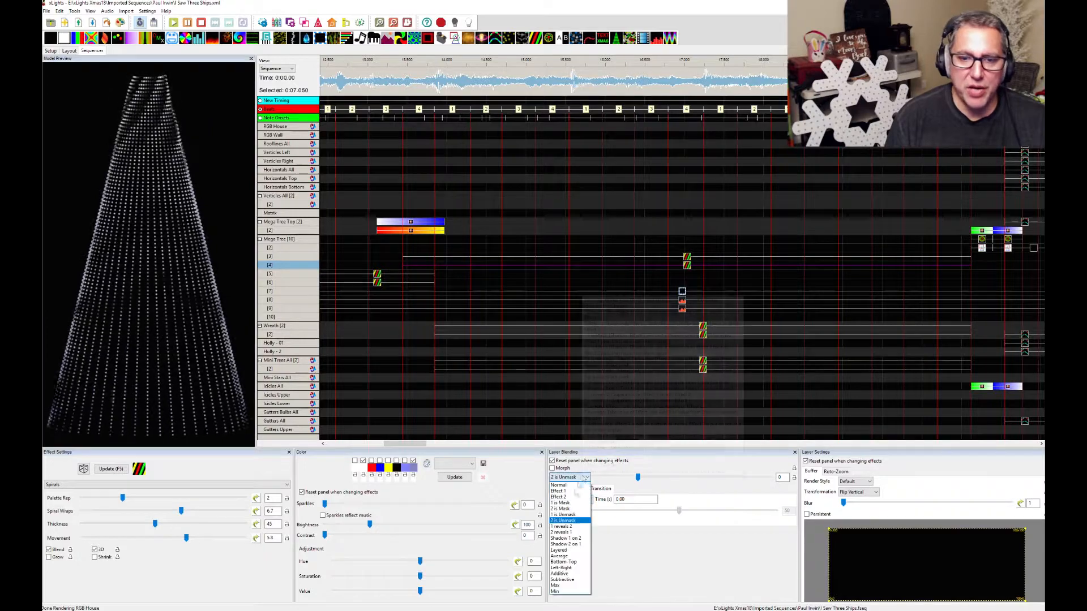
pyautogui.click(563, 552)
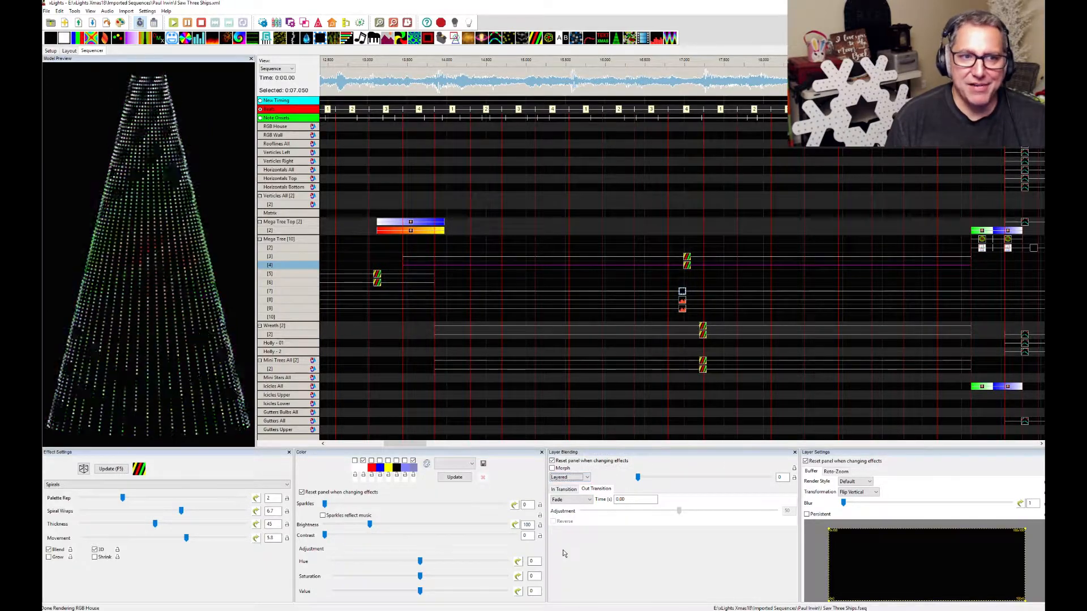
pyautogui.click(587, 477)
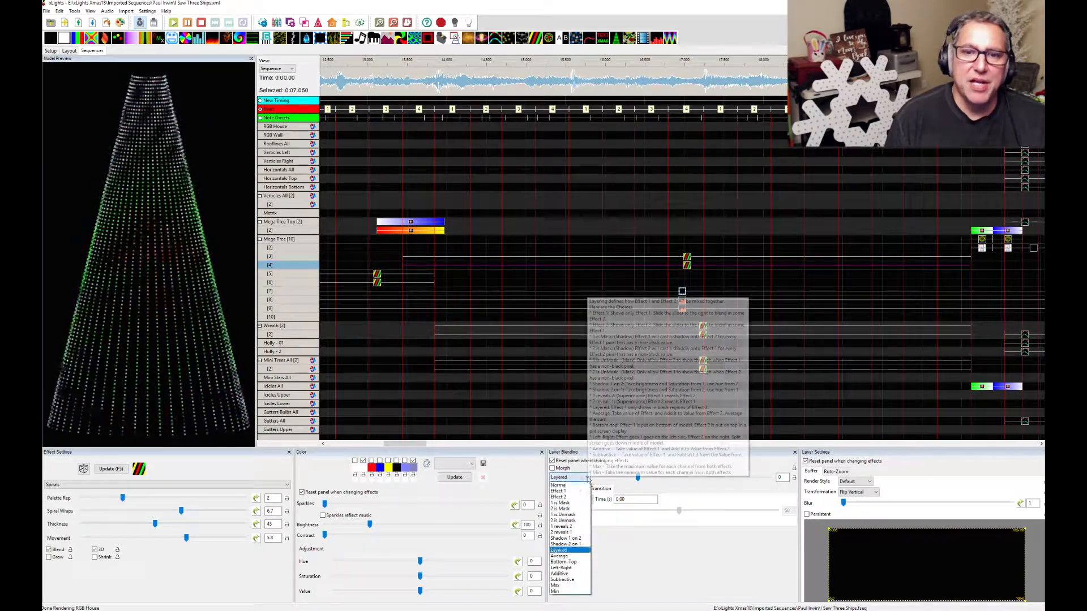
pyautogui.click(574, 514)
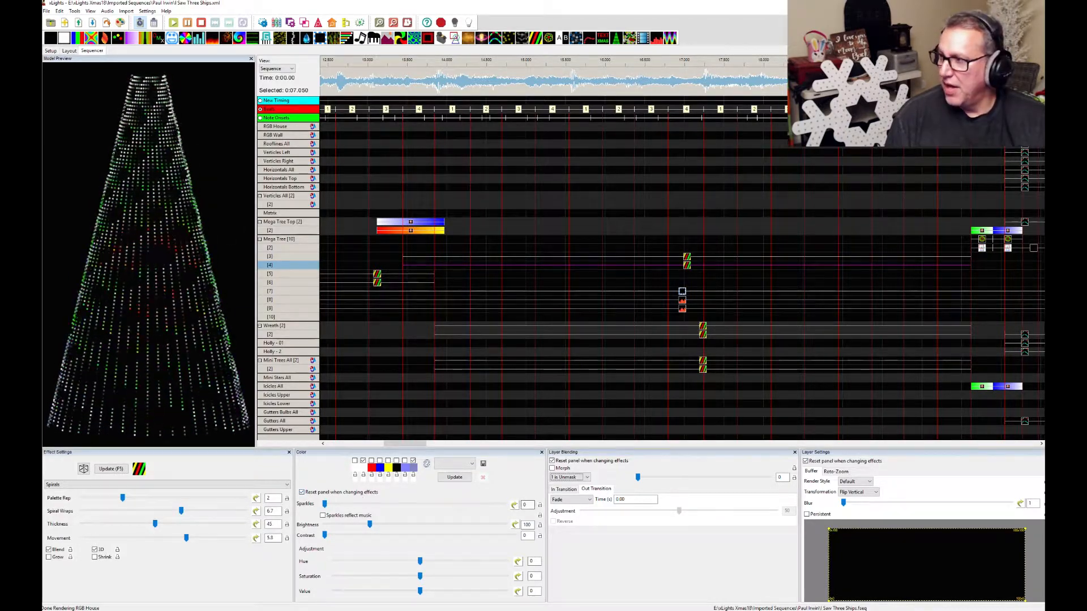
# Bring the House Preview into view and play the sequence from about 13 s to watch the Mega Tree spirals.
pyautogui.moveTo(592, 610); pyautogui.dragTo(541, 254)
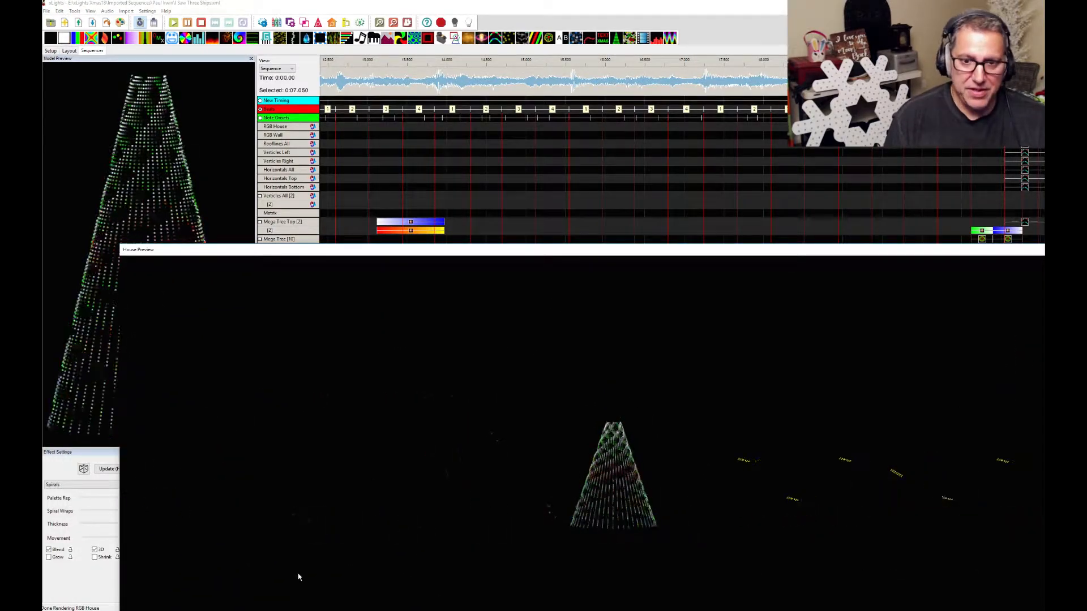
pyautogui.moveTo(527, 251); pyautogui.dragTo(496, 241)
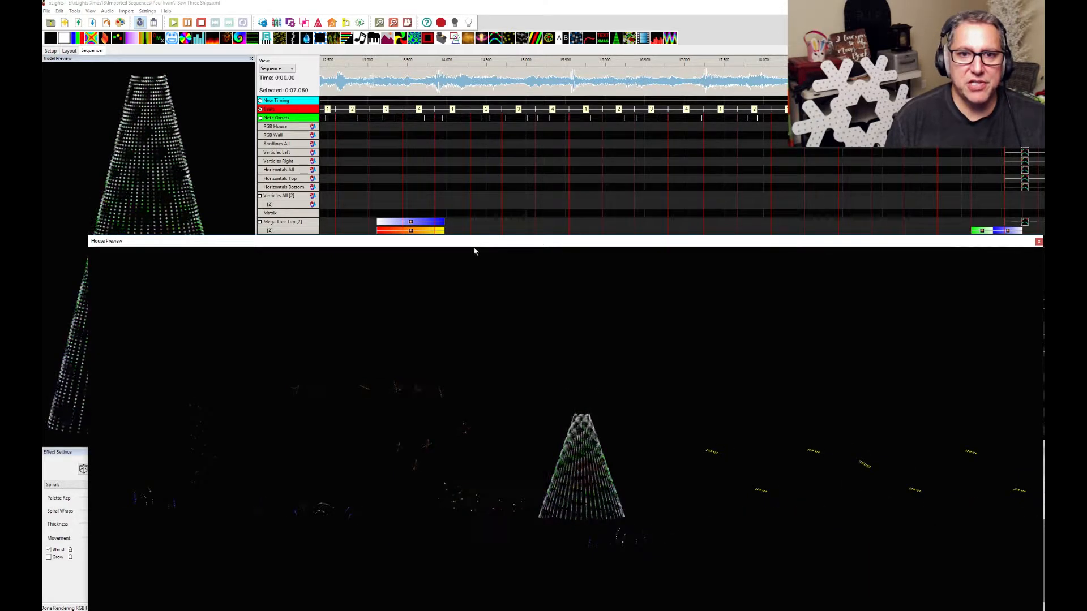
pyautogui.click(367, 61)
pyautogui.press('space')
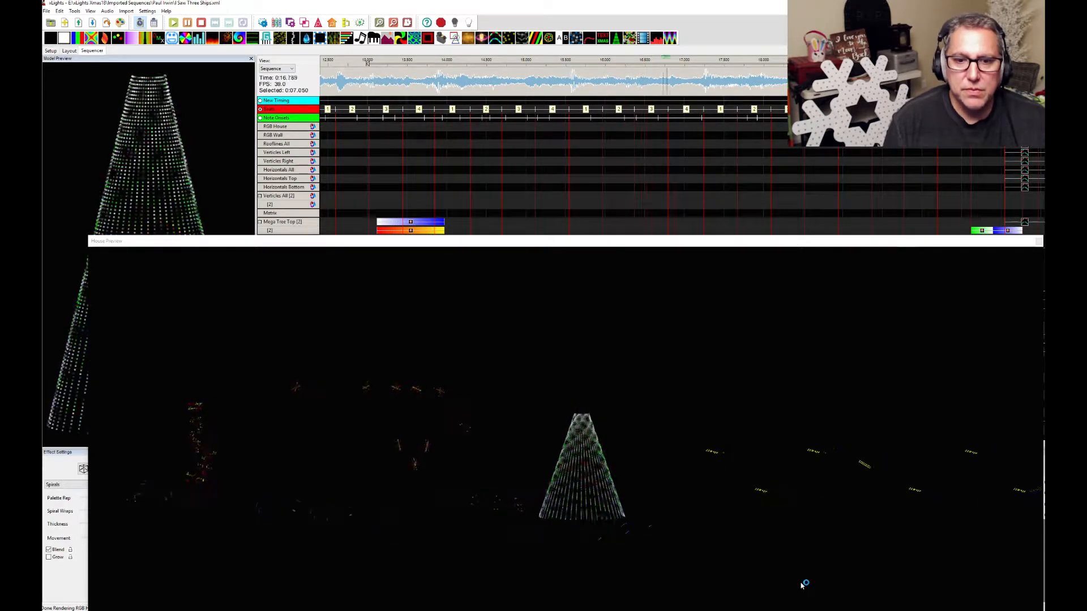
pyautogui.press('space')
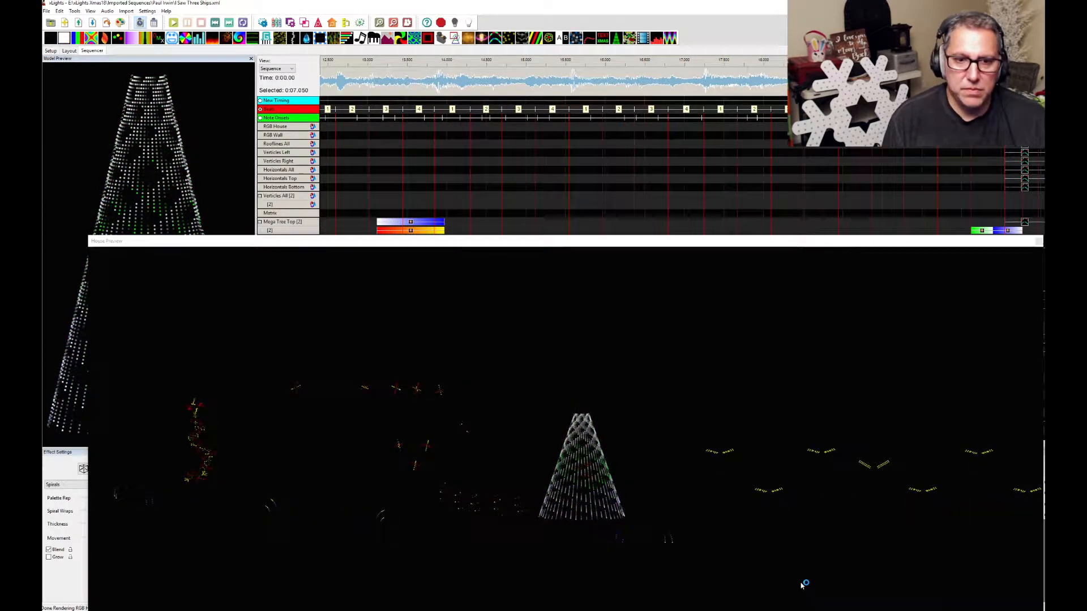
# Mark the range from about 14.6 to 18.2 s and play it in the repositioned House Preview.
pyautogui.moveTo(432, 242); pyautogui.dragTo(475, 239)
pyautogui.click(468, 184)
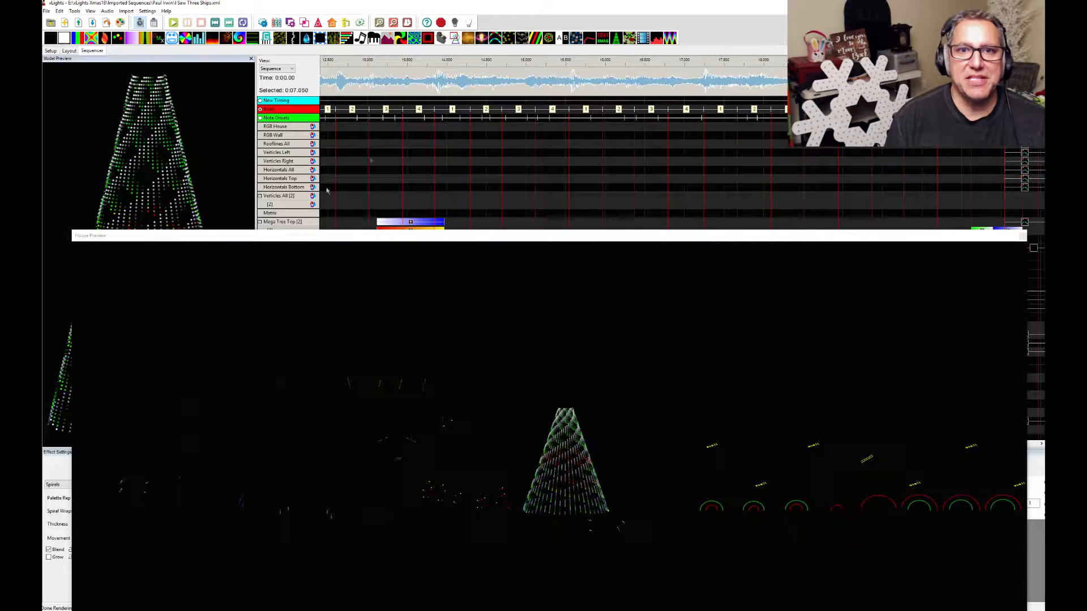
pyautogui.moveTo(630, 69); pyautogui.dragTo(781, 67)
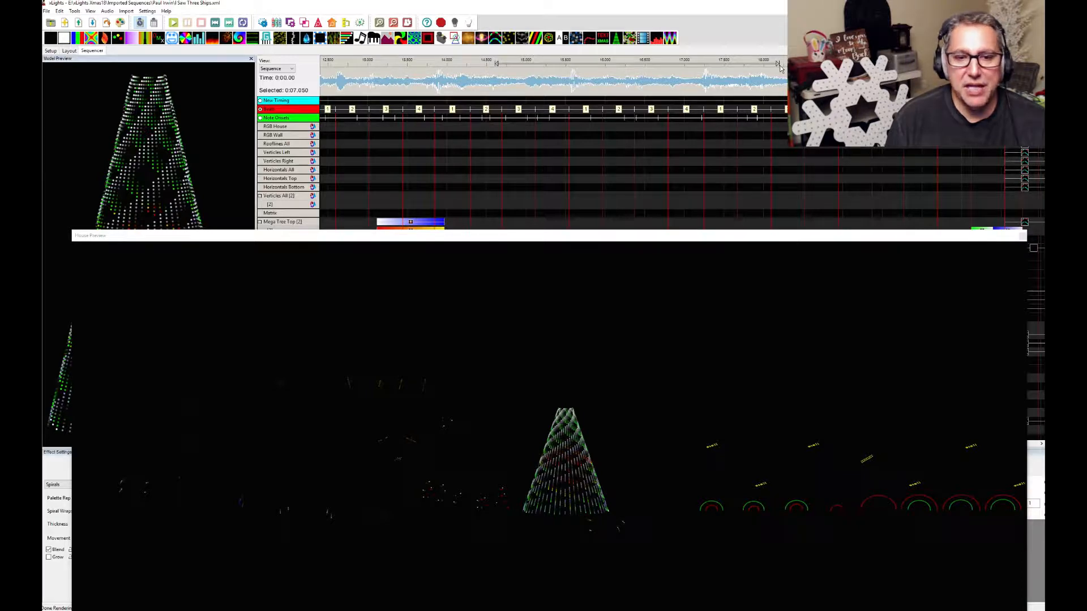
pyautogui.press('space')
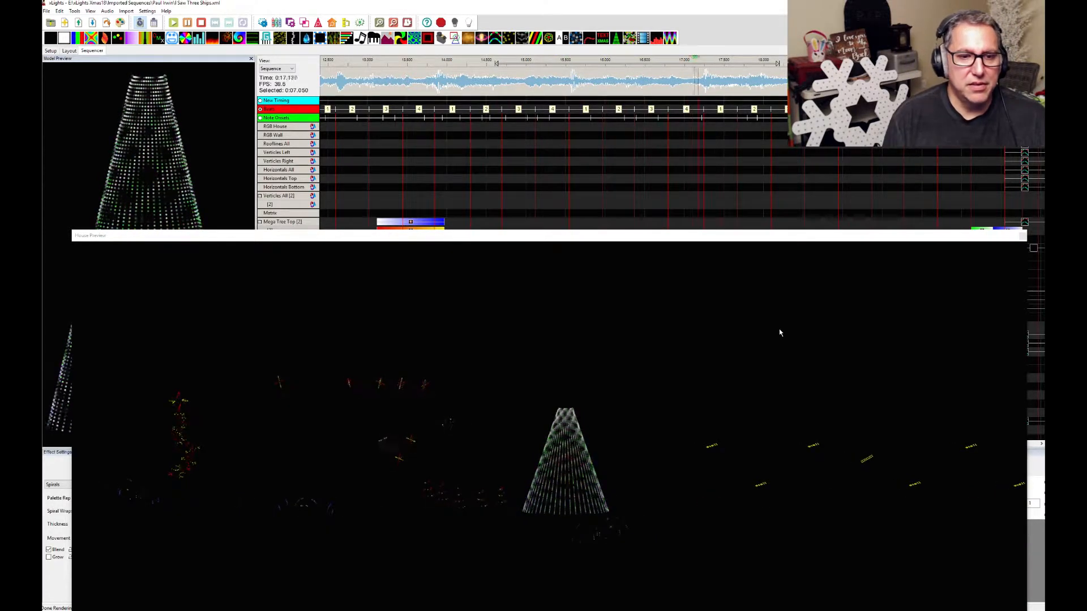
pyautogui.press('space')
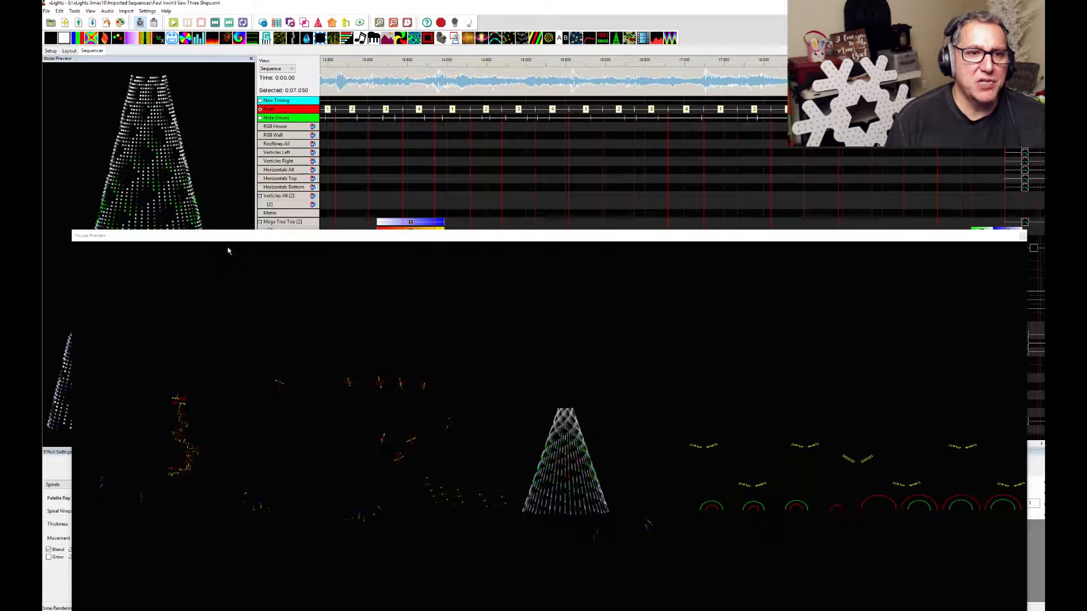
# Clear the House Preview aside, inspect the Spirals effect on Snowflakes Vertical with Star, and play the sequence from about 13.7 s.
pyautogui.moveTo(218, 238); pyautogui.dragTo(272, 610)
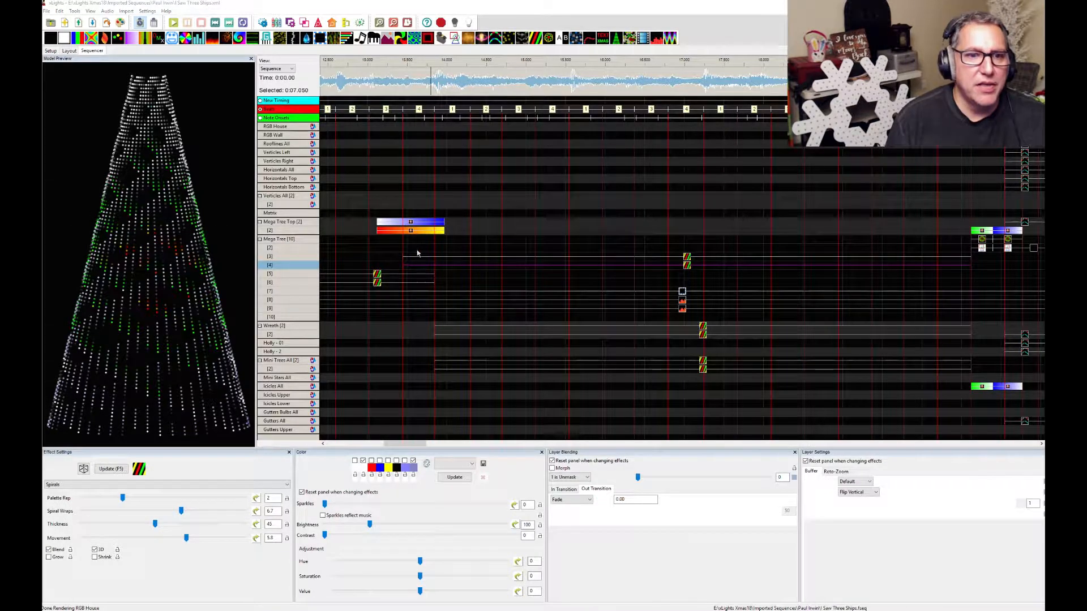
pyautogui.scroll(-5, 428, 328)
pyautogui.scroll(-10, 431, 331)
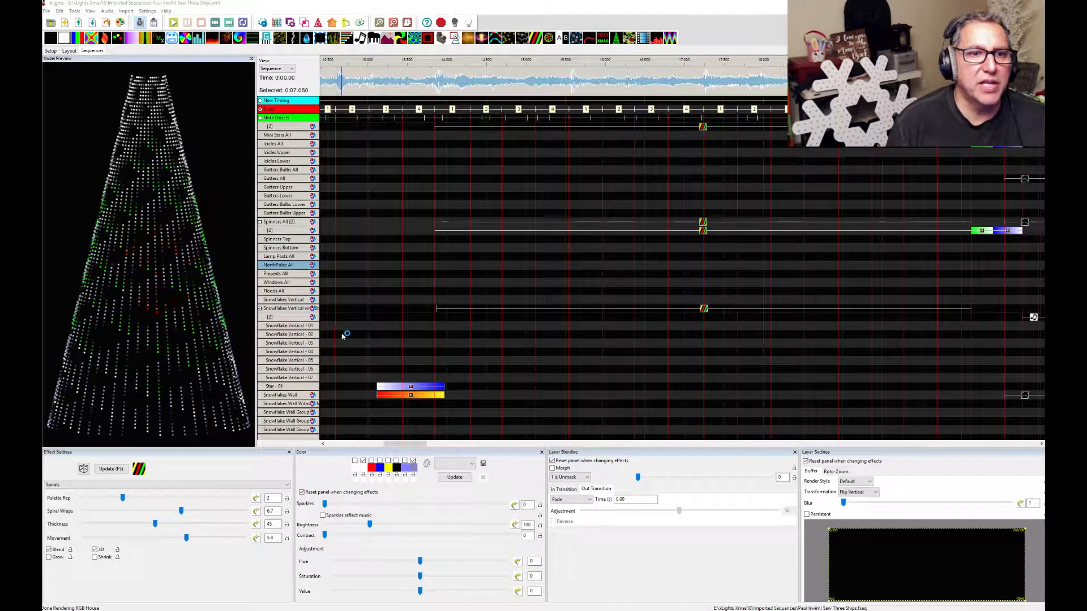
pyautogui.click(705, 311)
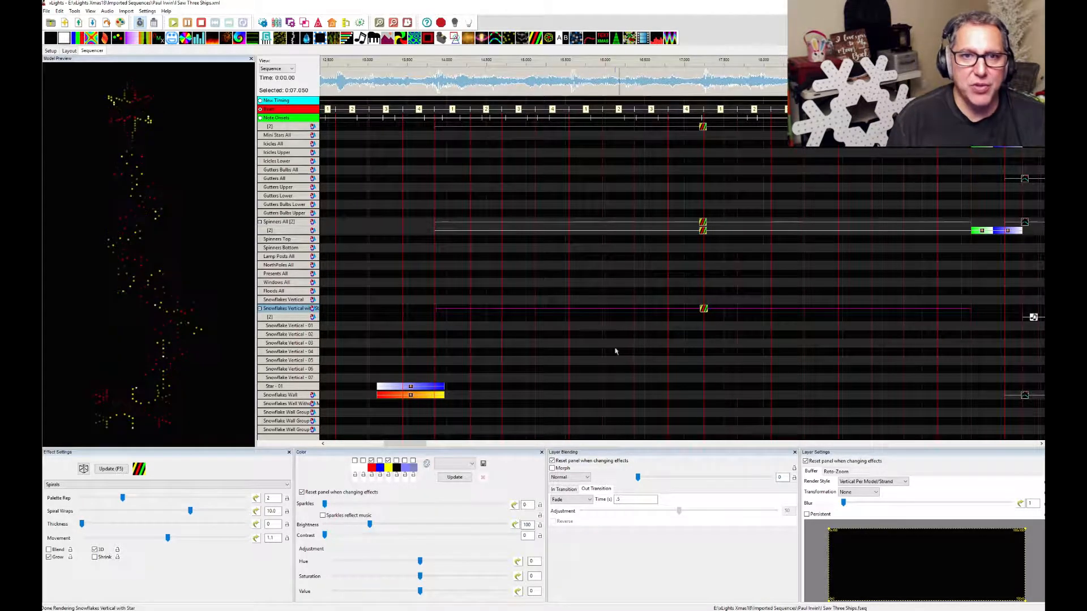
pyautogui.click(424, 60)
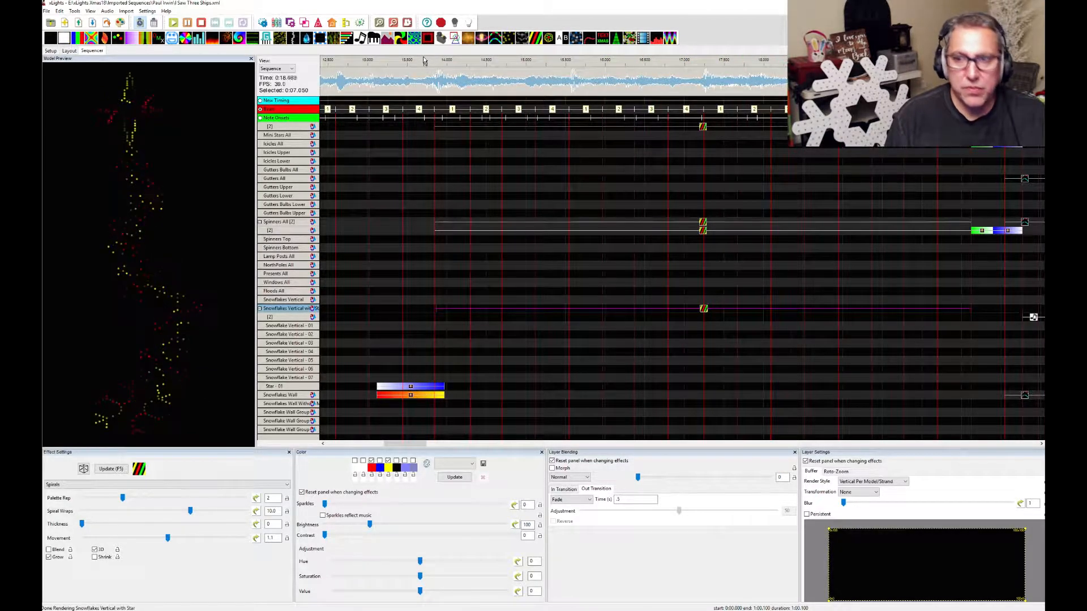
pyautogui.press('space')
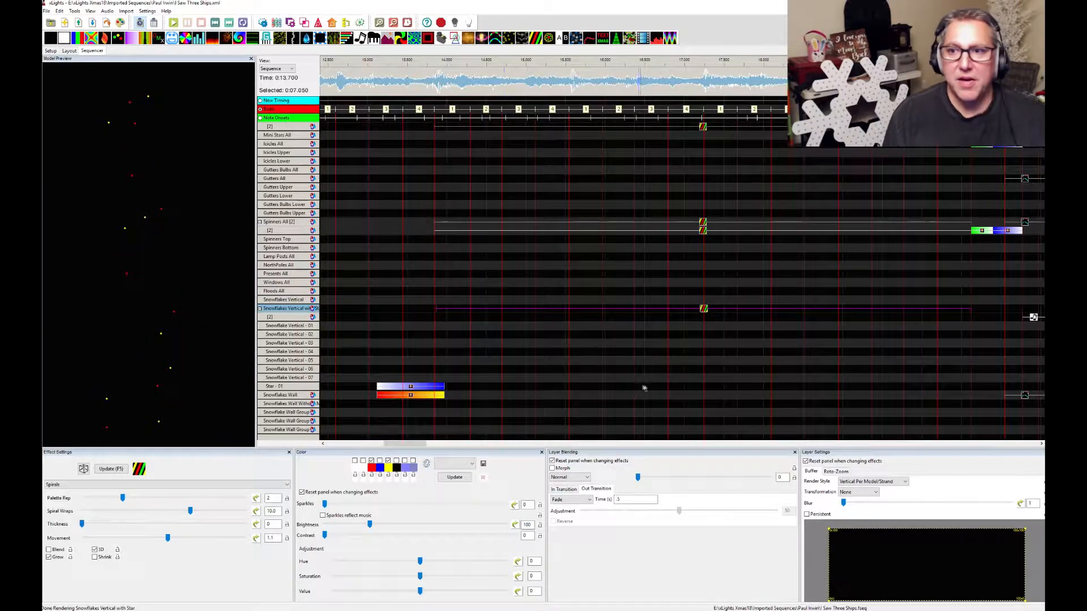
# Mark a range of about 3.8 s starting near 20.5 s and play that passage in the House Preview.
pyautogui.hscroll(4, 644, 387)
pyautogui.hscroll(-3, 542, 345)
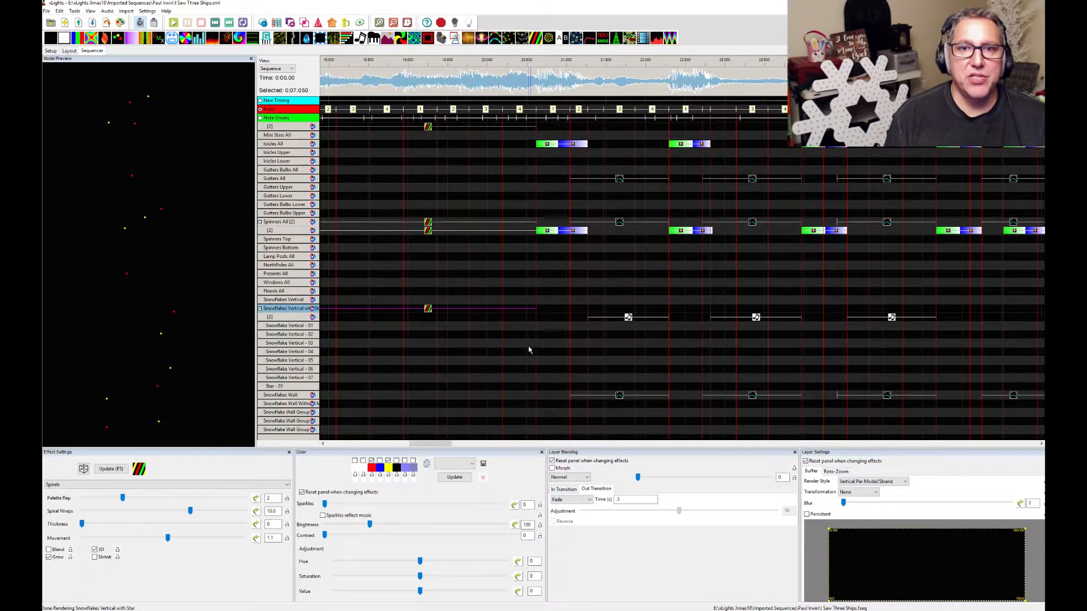
pyautogui.scroll(9, 533, 347)
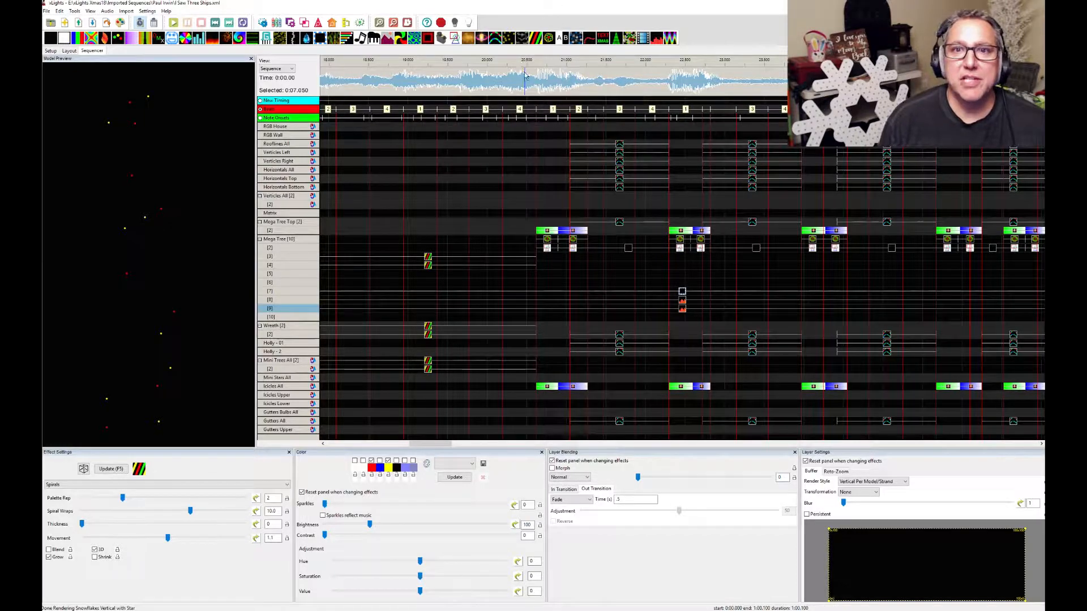
pyautogui.moveTo(525, 75); pyautogui.dragTo(820, 75)
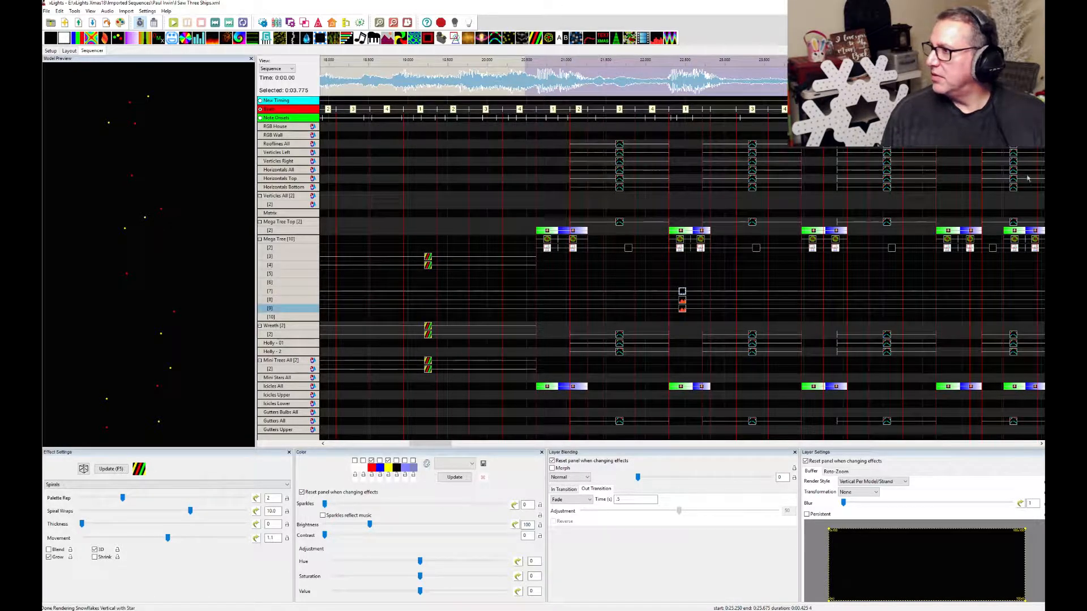
pyautogui.moveTo(1045, 317); pyautogui.dragTo(690, 164)
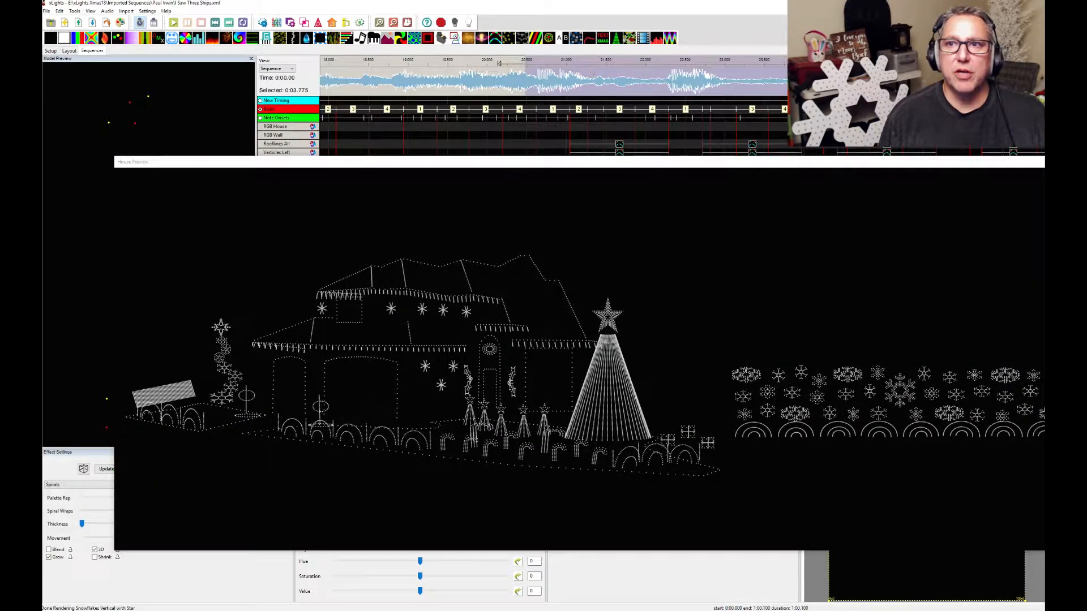
pyautogui.click(498, 64)
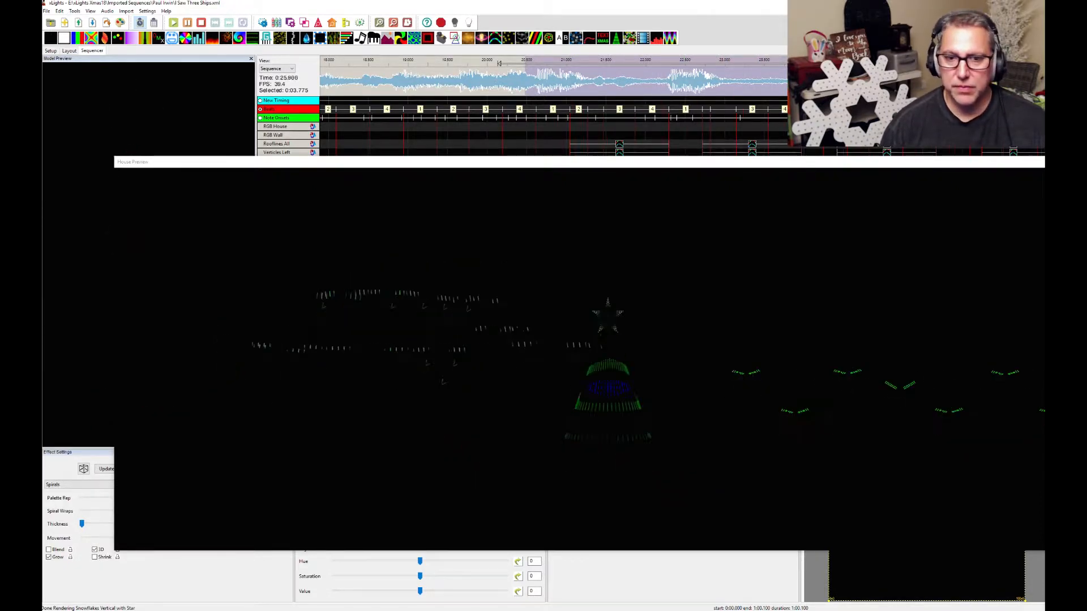
pyautogui.press('space')
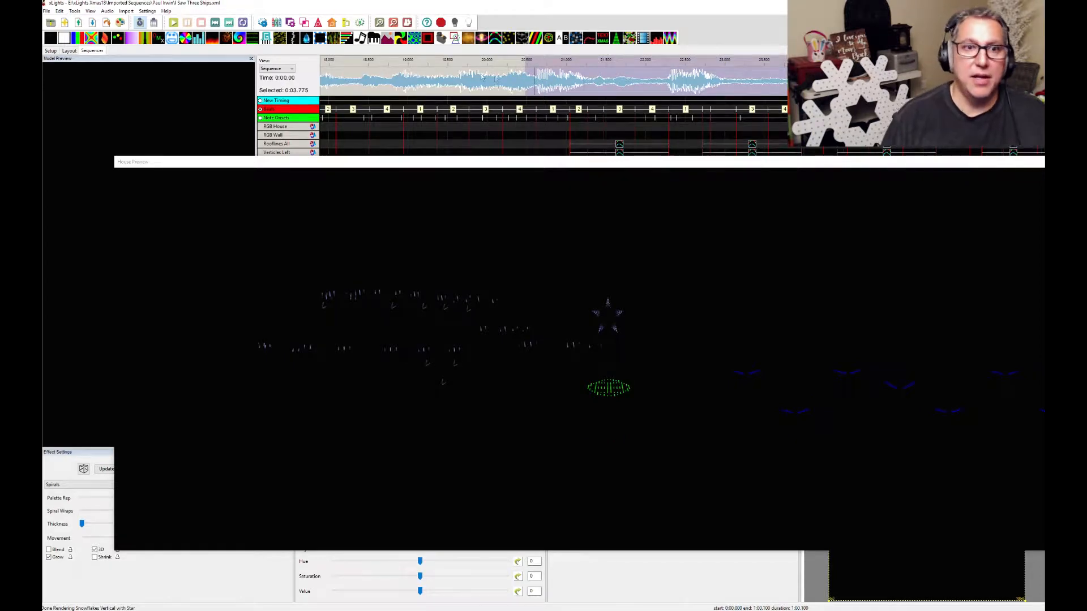
# Move the House Preview away and inspect the first Shockwave and Single Strand effects after 20.5 s on Mega Tree Top.
pyautogui.moveTo(170, 165); pyautogui.dragTo(3, 170)
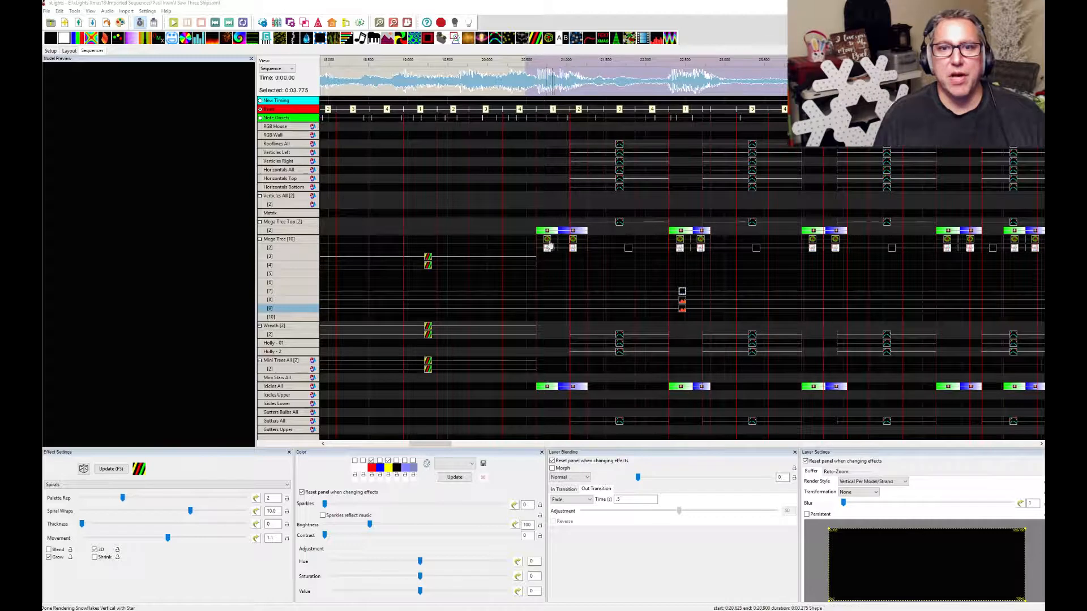
pyautogui.click(548, 236)
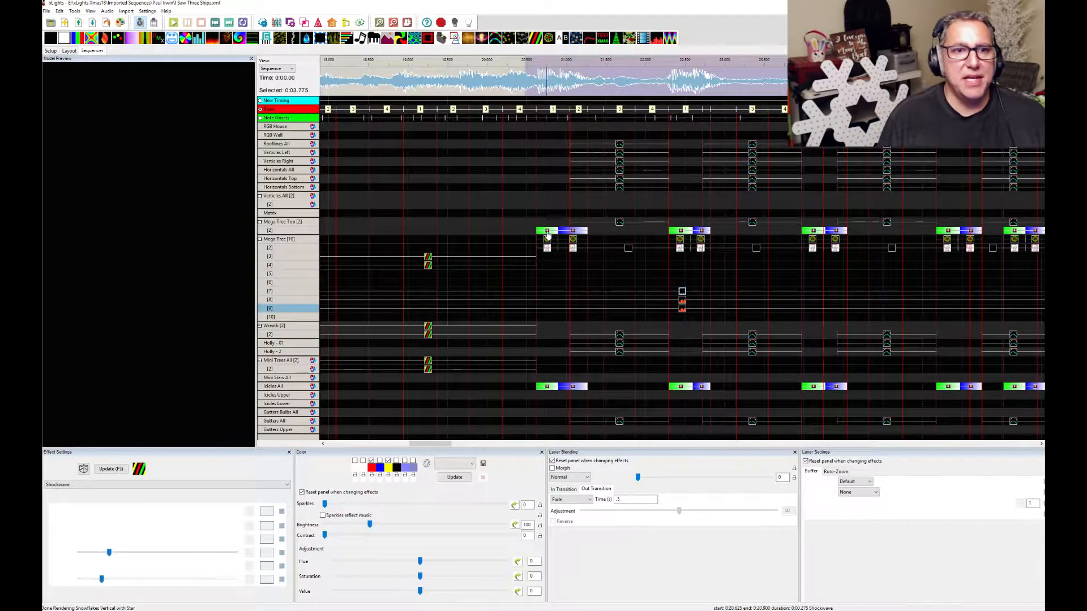
pyautogui.click(620, 224)
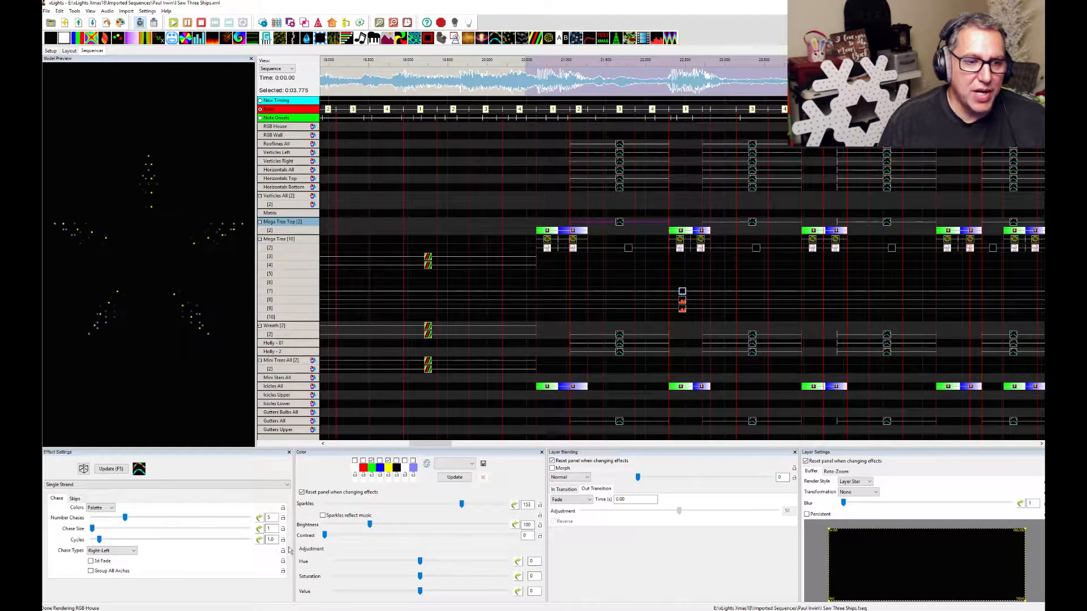
# Try the Default, Per Preview, Single Line and As Pixel render styles on the Mega Tree Top Single Strand effect, and return it to Layer Star.
pyautogui.click(868, 484)
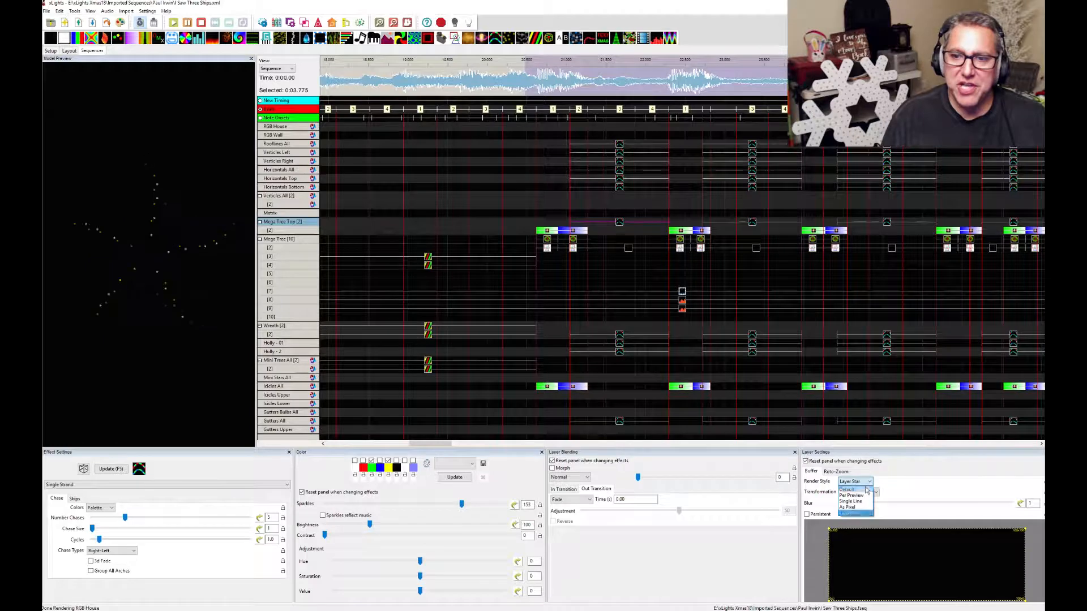
pyautogui.click(867, 490)
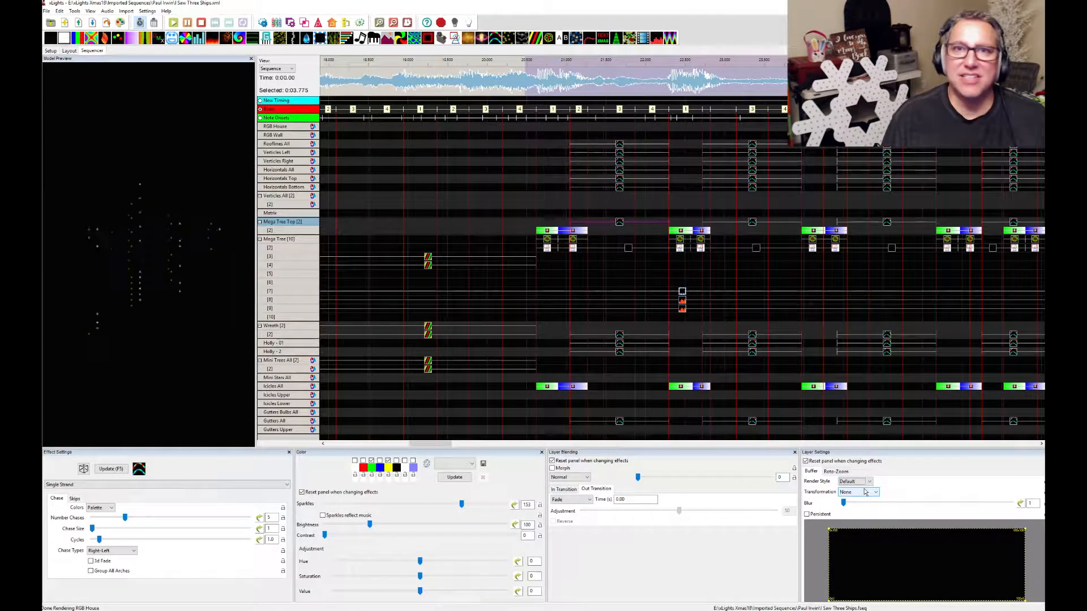
pyautogui.click(868, 482)
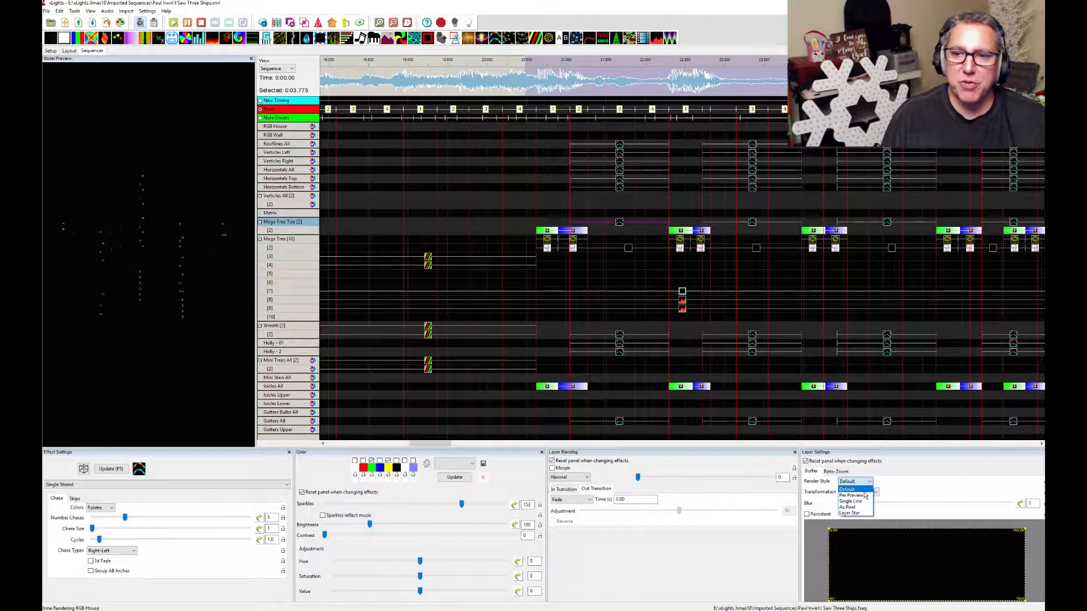
pyautogui.click(866, 496)
pyautogui.click(868, 483)
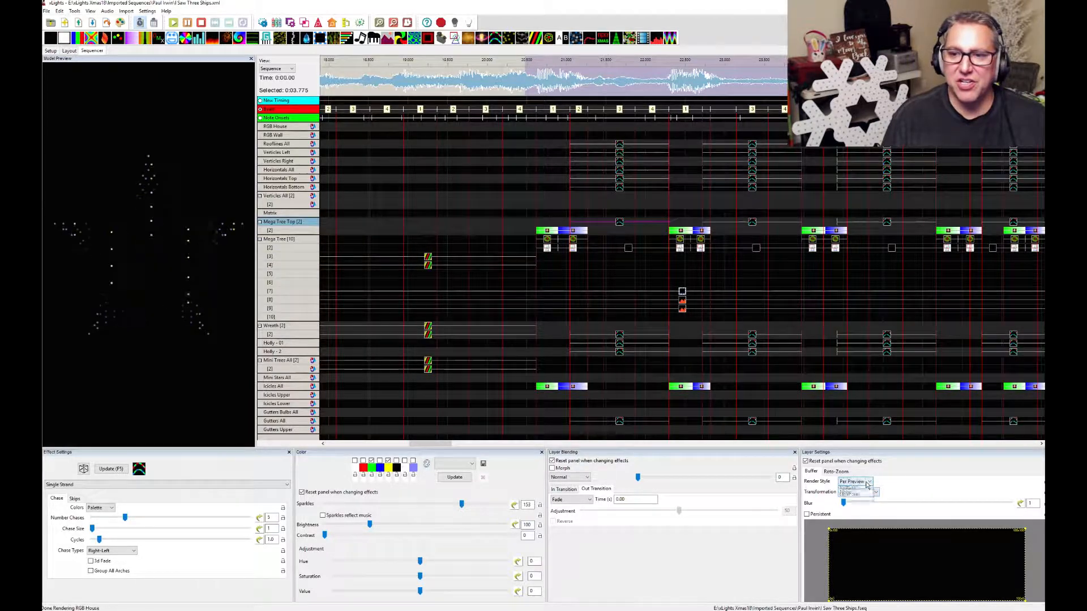
pyautogui.click(866, 504)
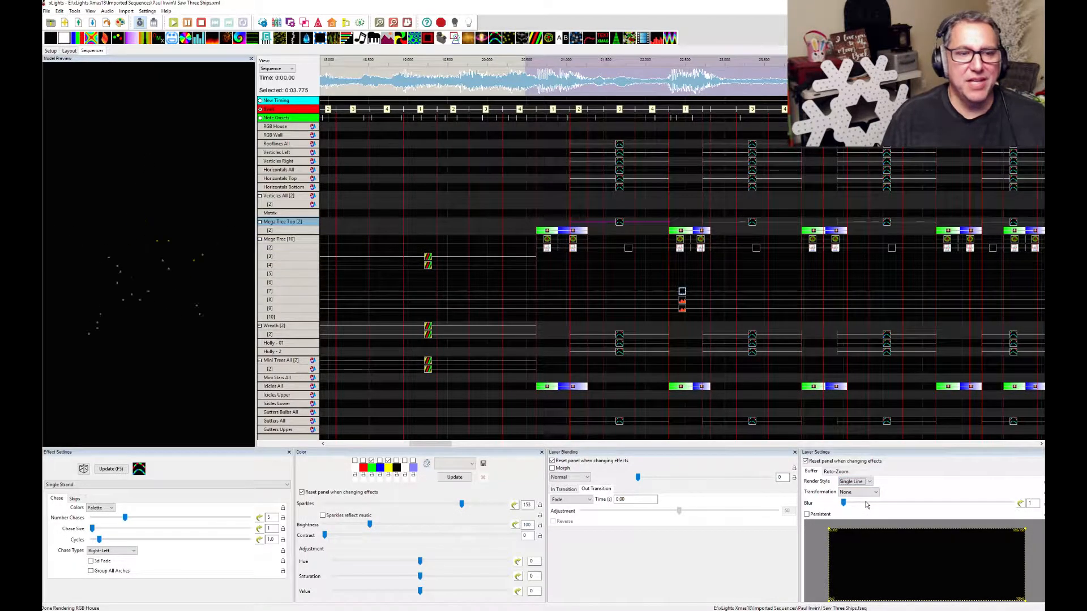
pyautogui.click(865, 482)
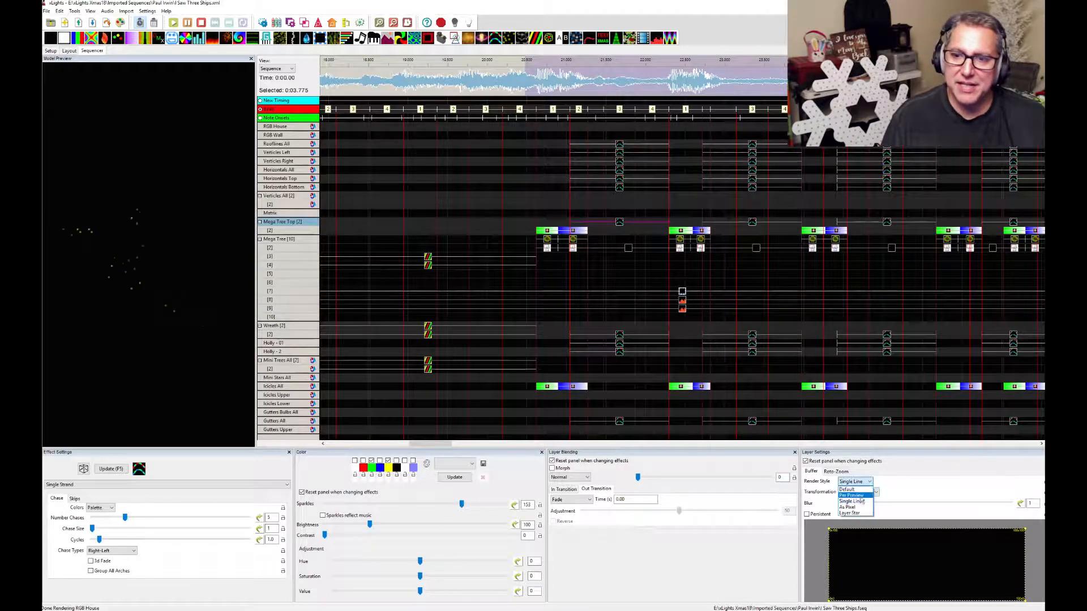
pyautogui.click(859, 511)
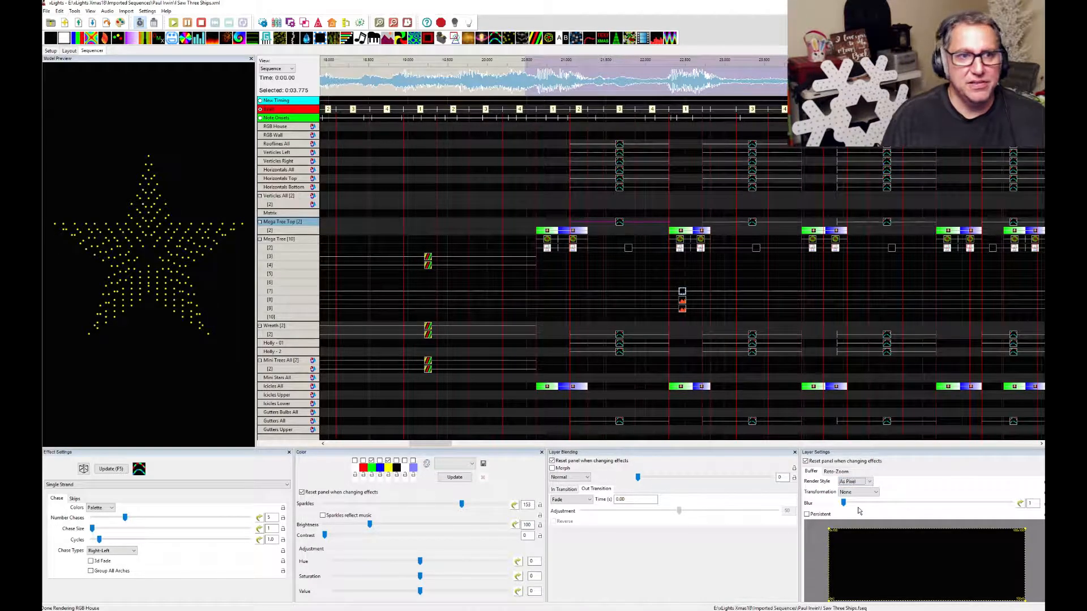
pyautogui.click(865, 483)
pyautogui.click(858, 512)
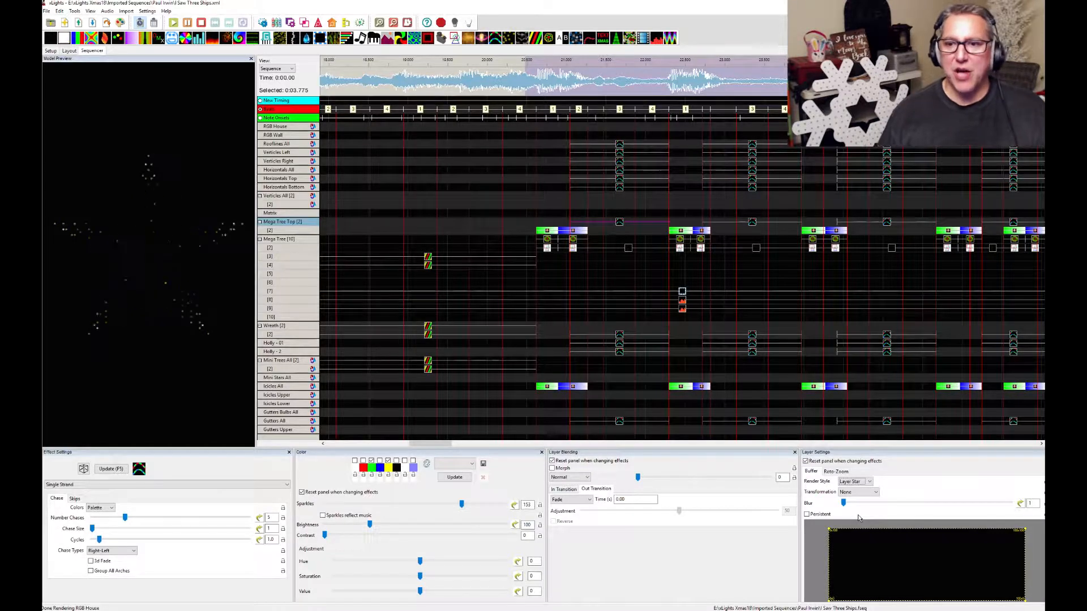
pyautogui.click(870, 482)
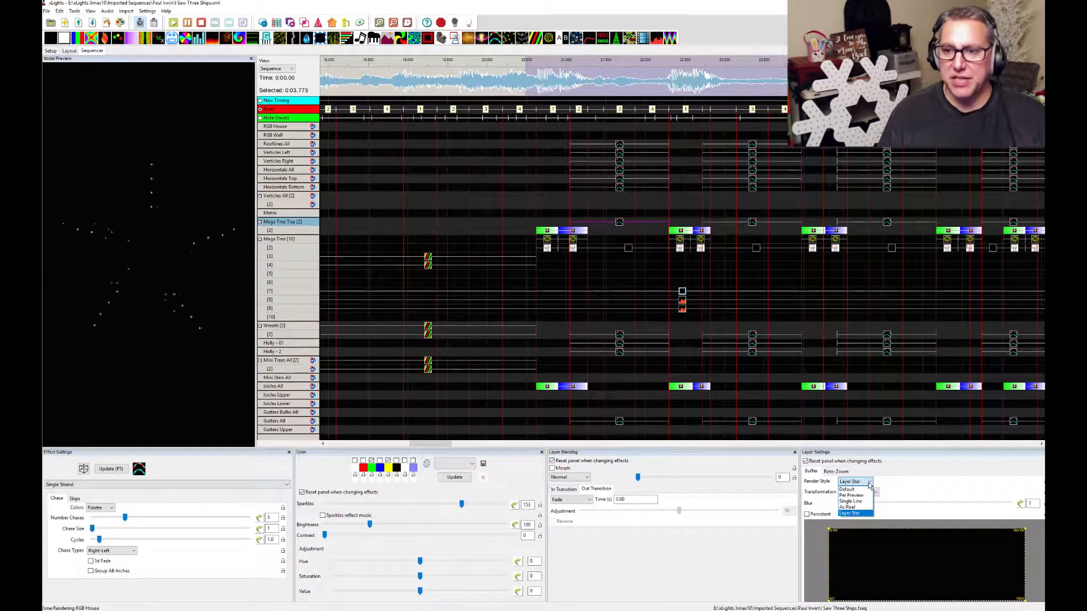
pyautogui.click(905, 483)
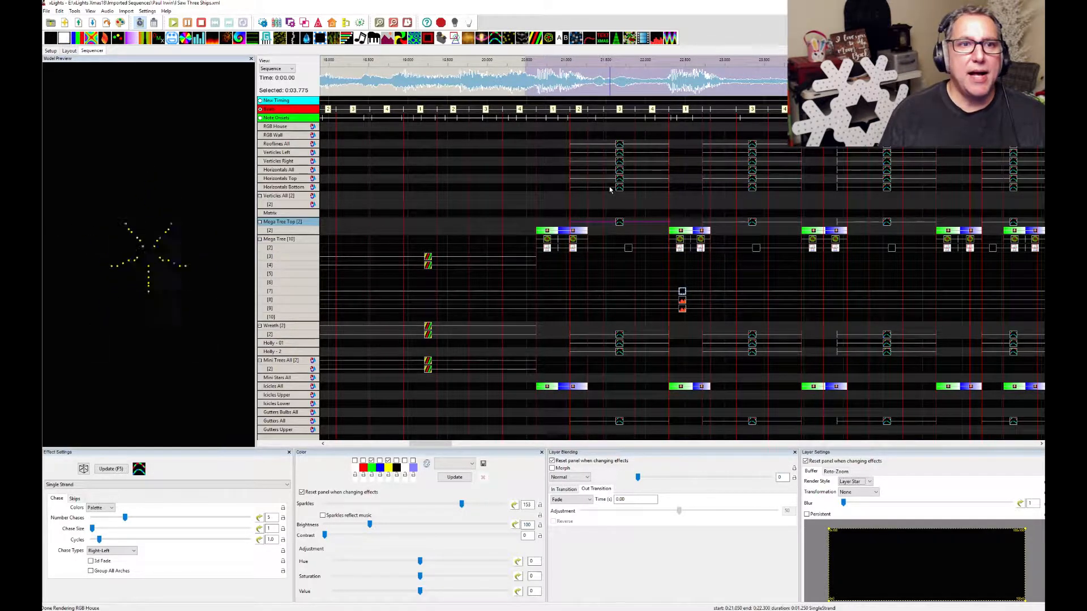
# Inspect the Single Strand effect on Rooflines All and check it in the House Preview with the play position at about 20.6 s.
pyautogui.click(620, 148)
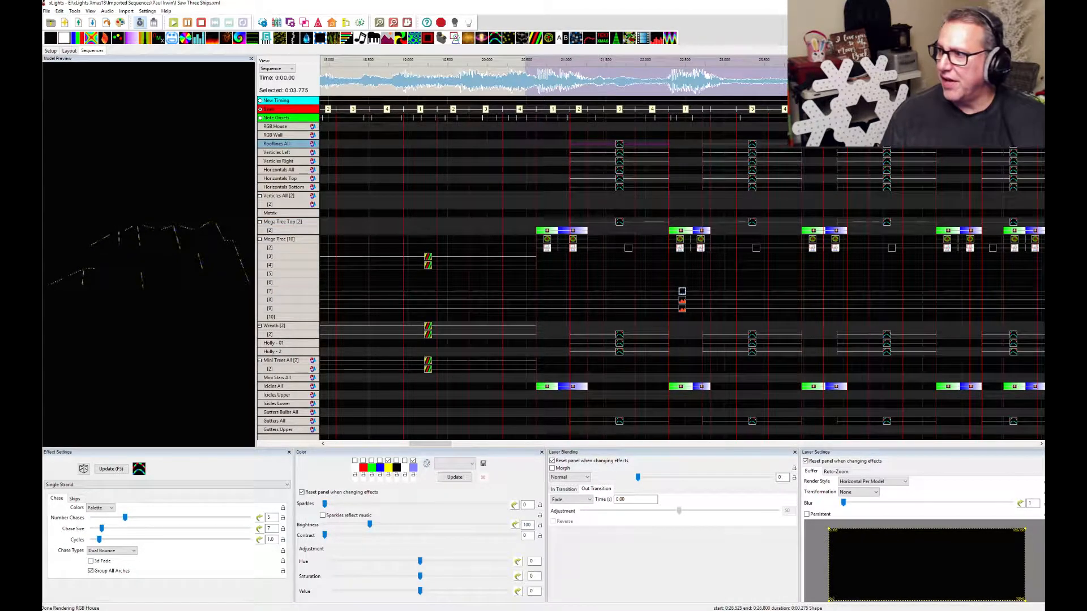
pyautogui.moveTo(1045, 227); pyautogui.dragTo(426, 201)
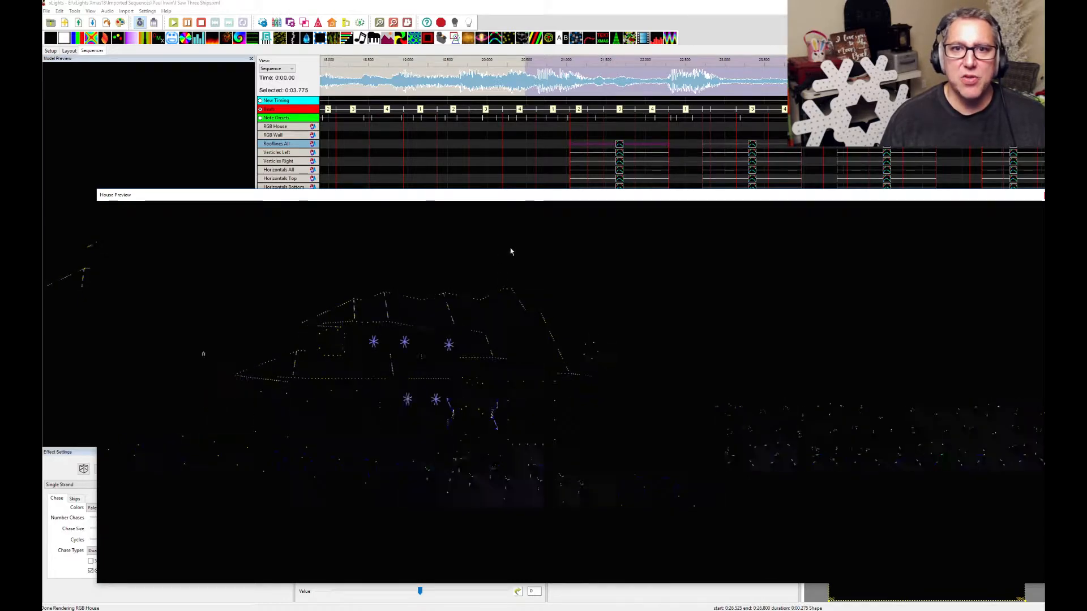
pyautogui.click(532, 65)
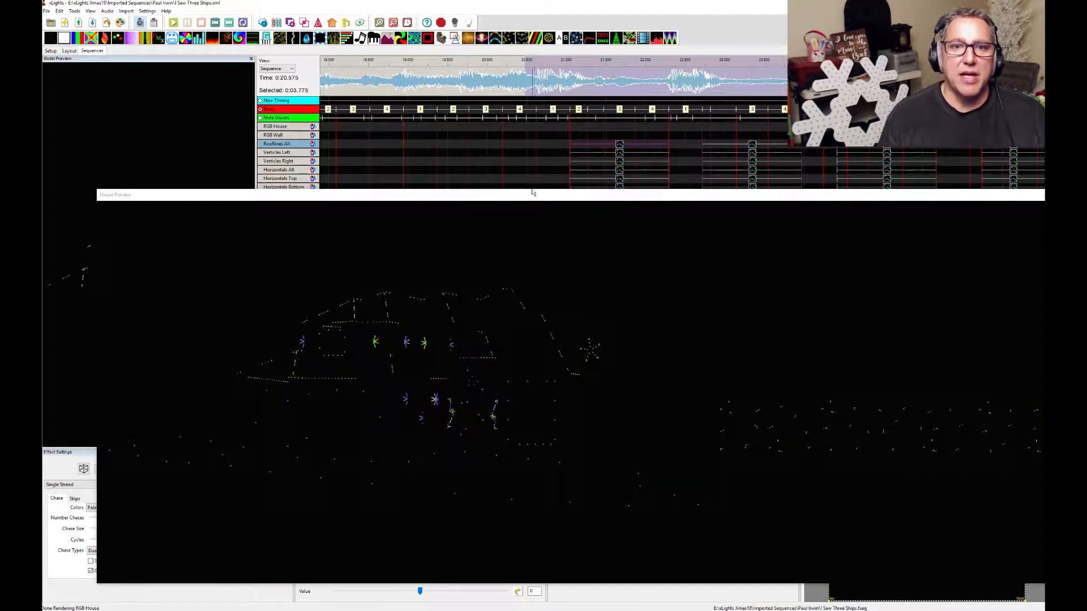
pyautogui.moveTo(530, 195); pyautogui.dragTo(1044, 283)
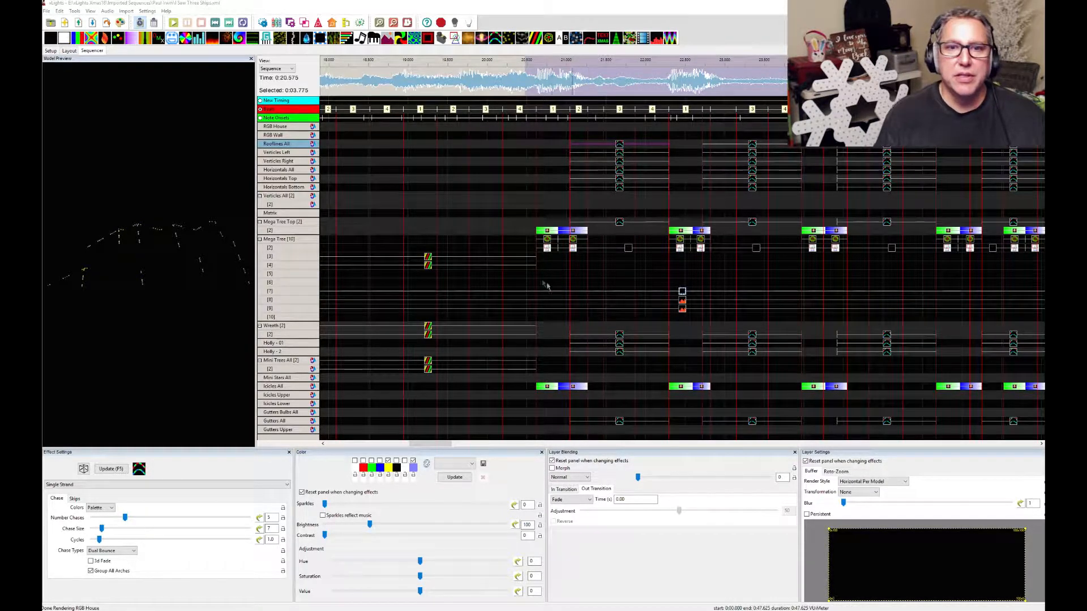
# Compare the Spirograph effect on the first Mega Tree layer with the Pentagon Shape effect on layer 2 near 20.6 s.
pyautogui.click(546, 243)
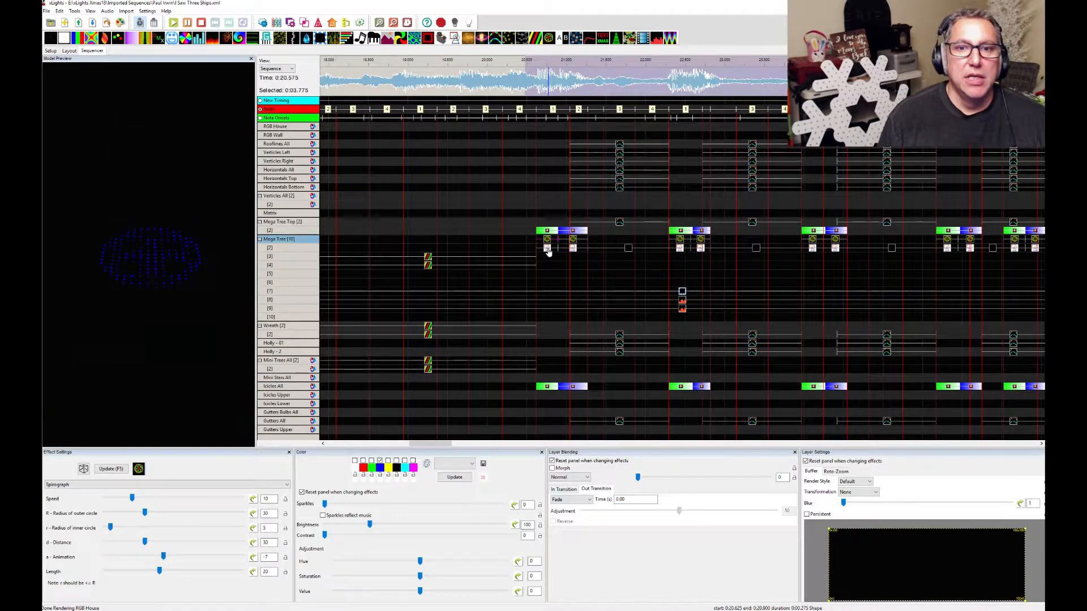
pyautogui.click(548, 252)
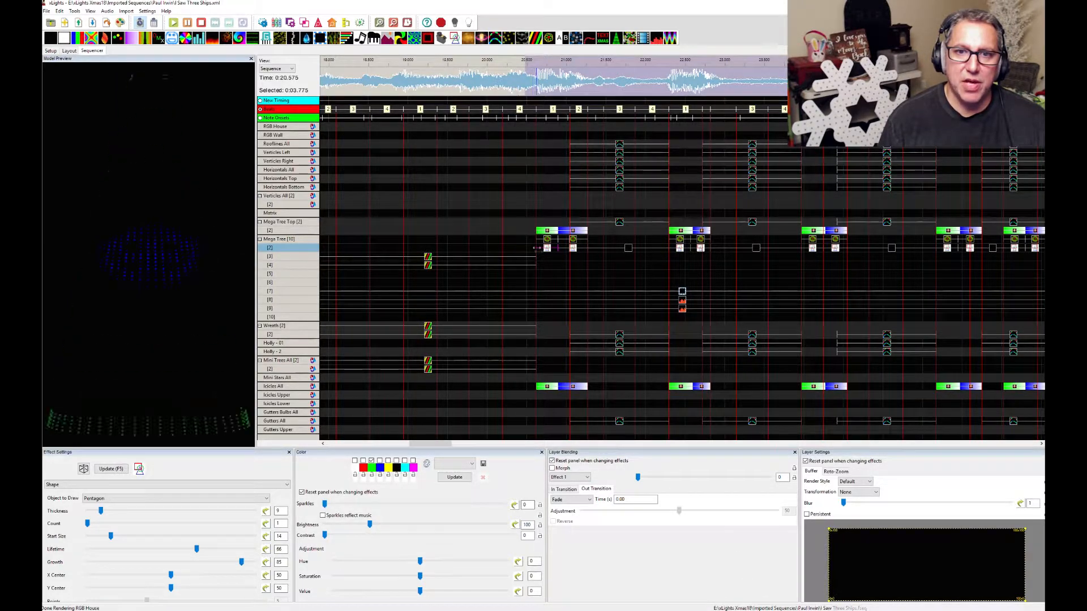
pyautogui.click(548, 241)
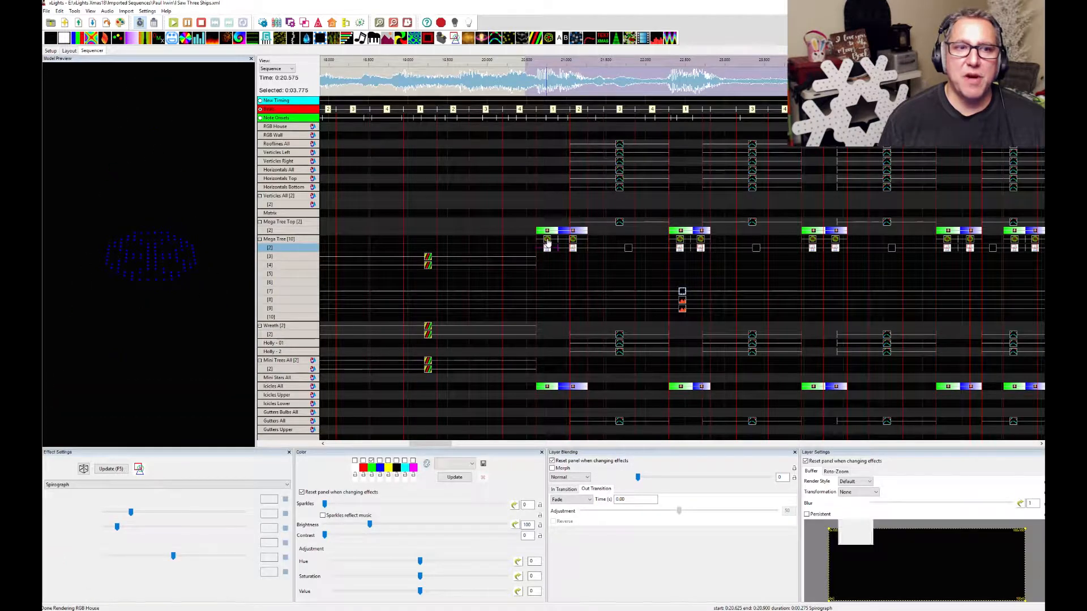
# Inspect the Off effect on Mega Tree layer 2, the Single Strand above it on Mega Tree Top, and the following Spirograph effect.
pyautogui.click(629, 249)
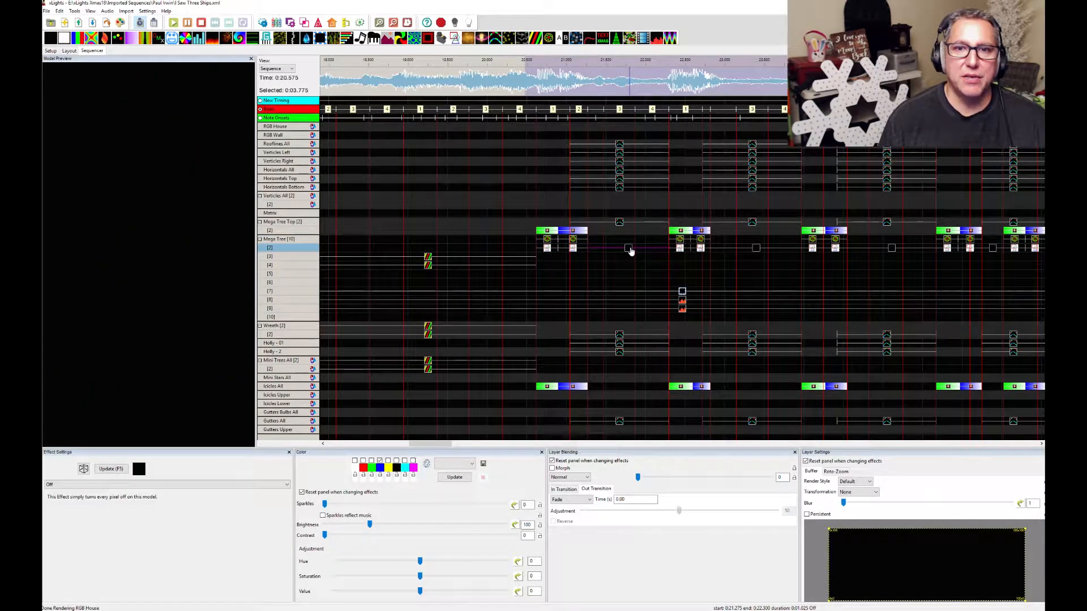
pyautogui.click(621, 223)
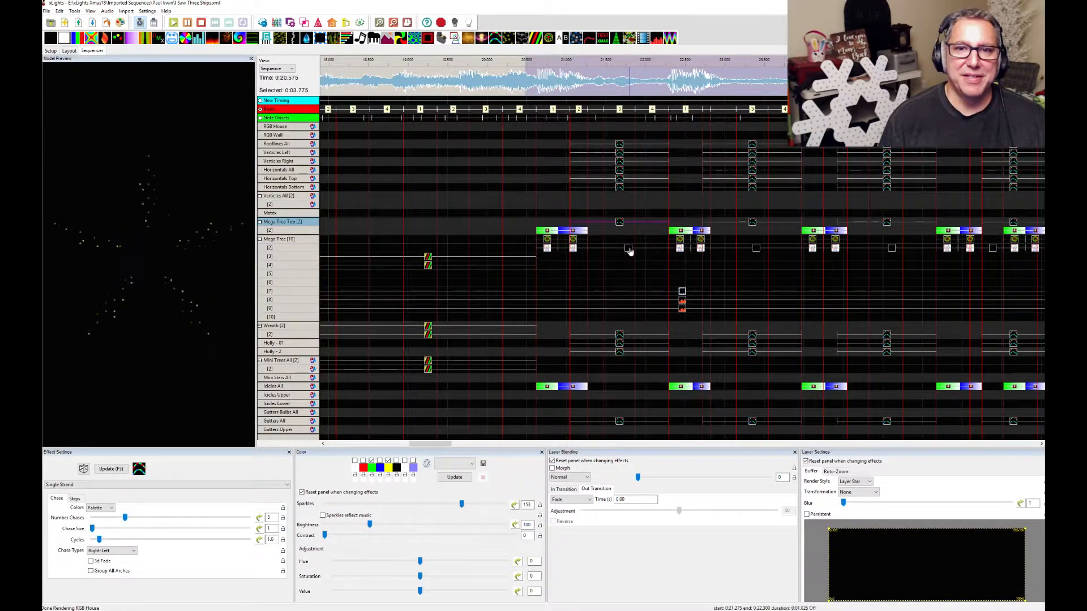
pyautogui.click(627, 248)
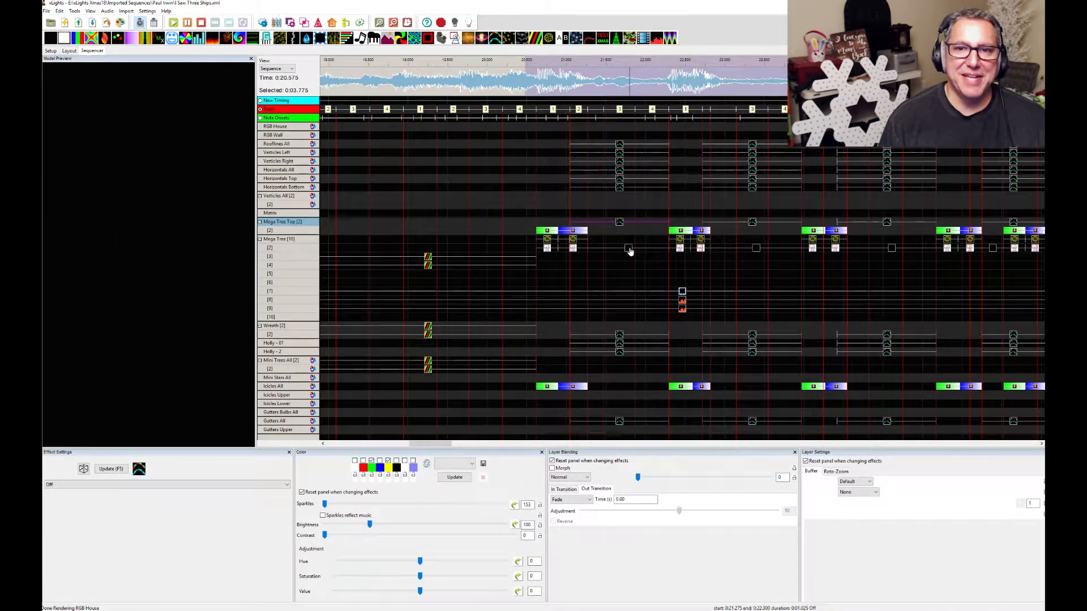
pyautogui.click(680, 242)
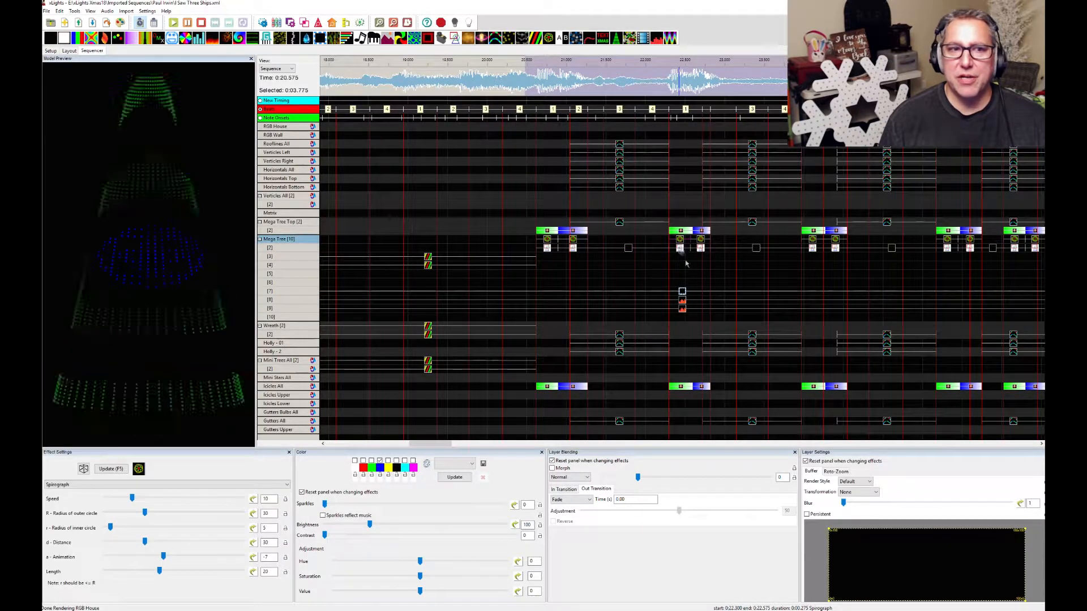
# Play the section after about 27 s and watch the Mega Tree in the Model Preview.
pyautogui.hscroll(4, 737, 289)
pyautogui.hscroll(4, 737, 289)
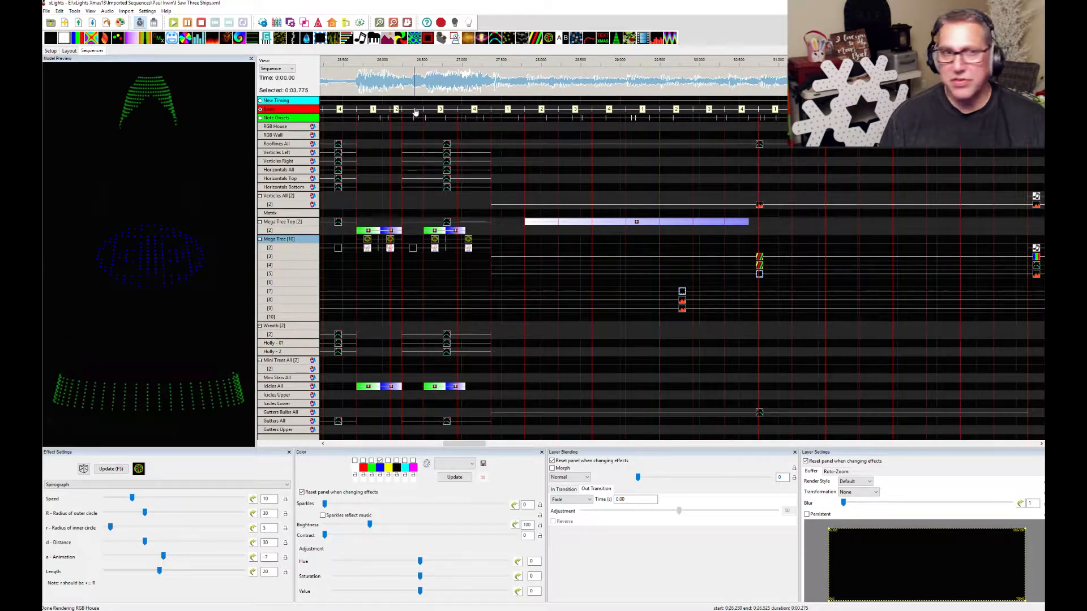
pyautogui.moveTo(330, 66); pyautogui.dragTo(451, 74)
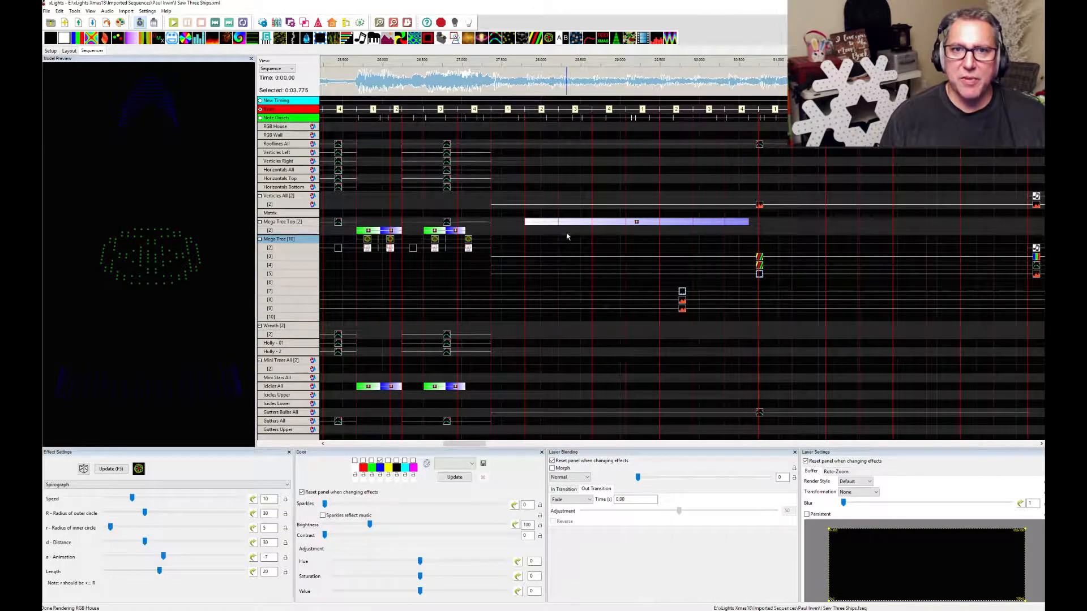
pyautogui.moveTo(486, 75); pyautogui.dragTo(673, 78)
pyautogui.press('space')
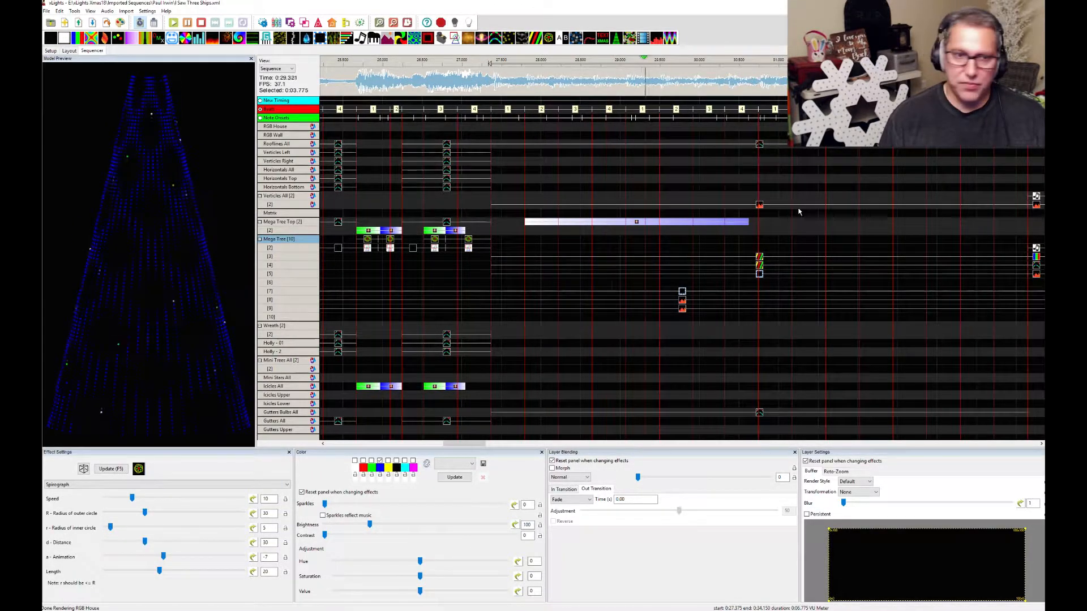
pyautogui.press('space')
# Bring the House Preview over the timeline, play from about 27.3 s and from about 20.5 s, and move it away again.
pyautogui.moveTo(1045, 243); pyautogui.dragTo(645, 200)
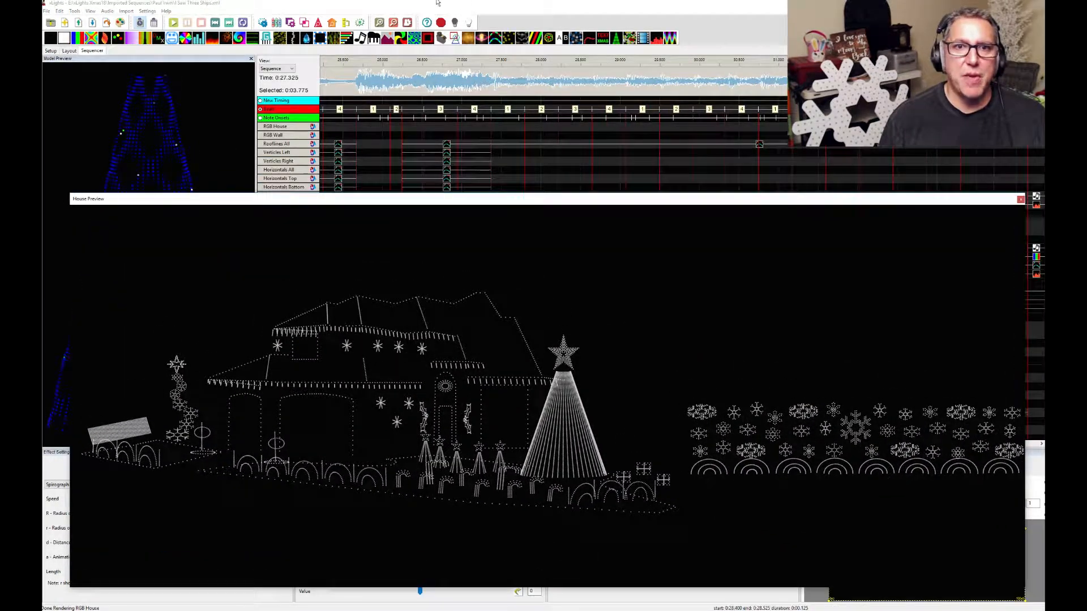
pyautogui.press('space')
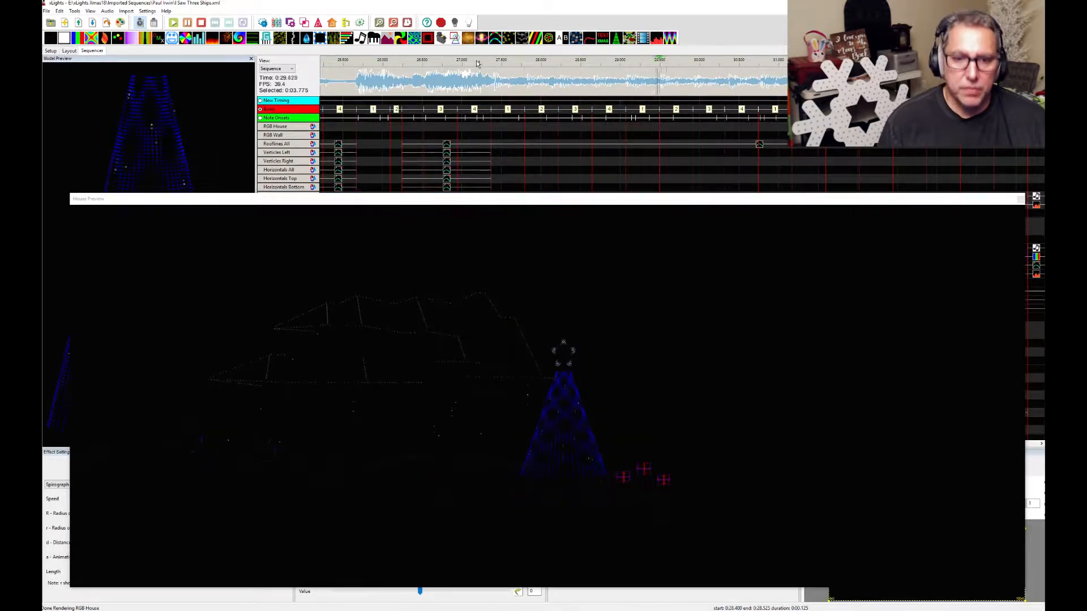
pyautogui.press('space')
pyautogui.press('space')
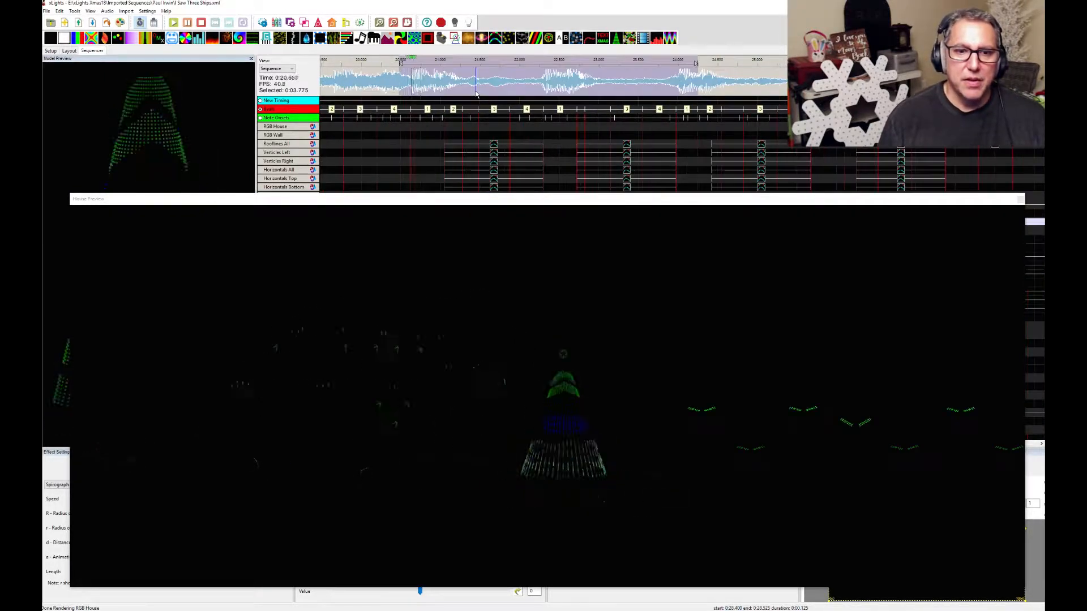
pyautogui.press('space')
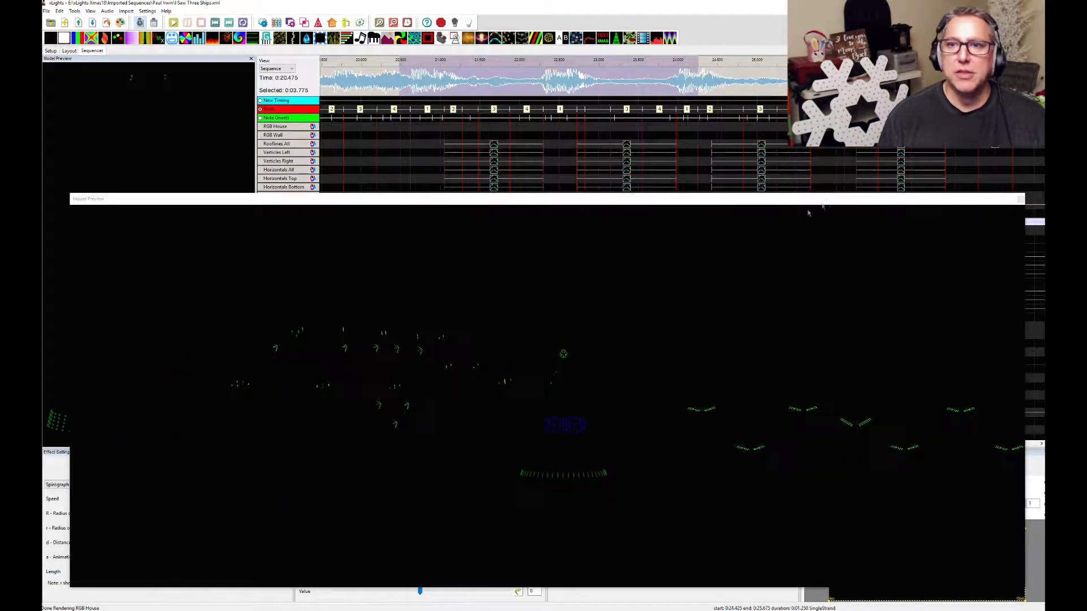
pyautogui.moveTo(671, 199); pyautogui.dragTo(1044, 275)
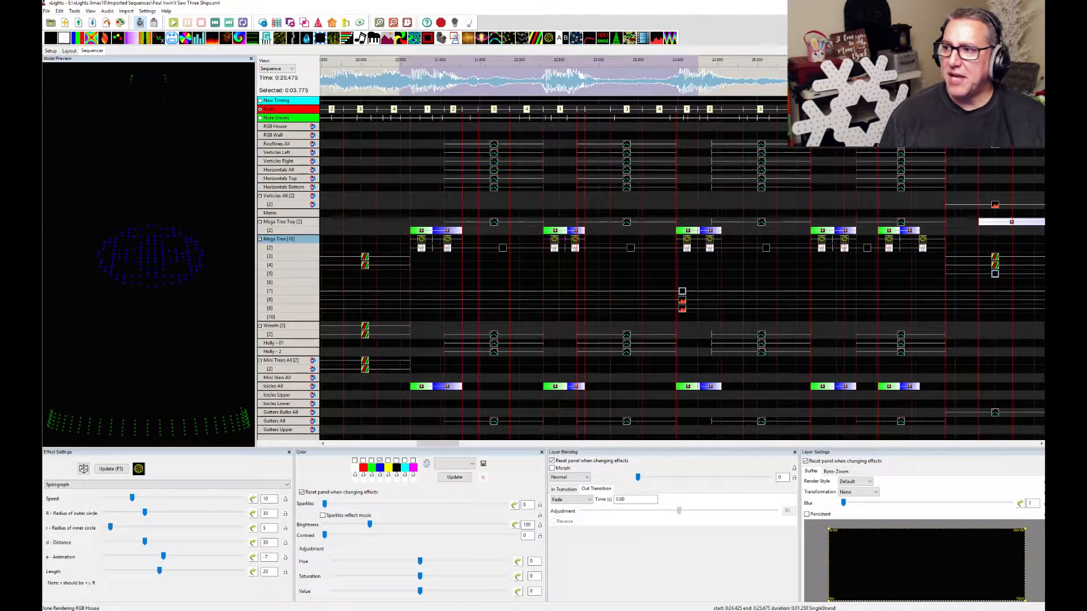
# Inspect the VU Meter and Music effects on Verticles All, the Spirals on Mega Tree layer 3 and the Single Strand on Gutters Bulbs All.
pyautogui.hscroll(3, 859, 265)
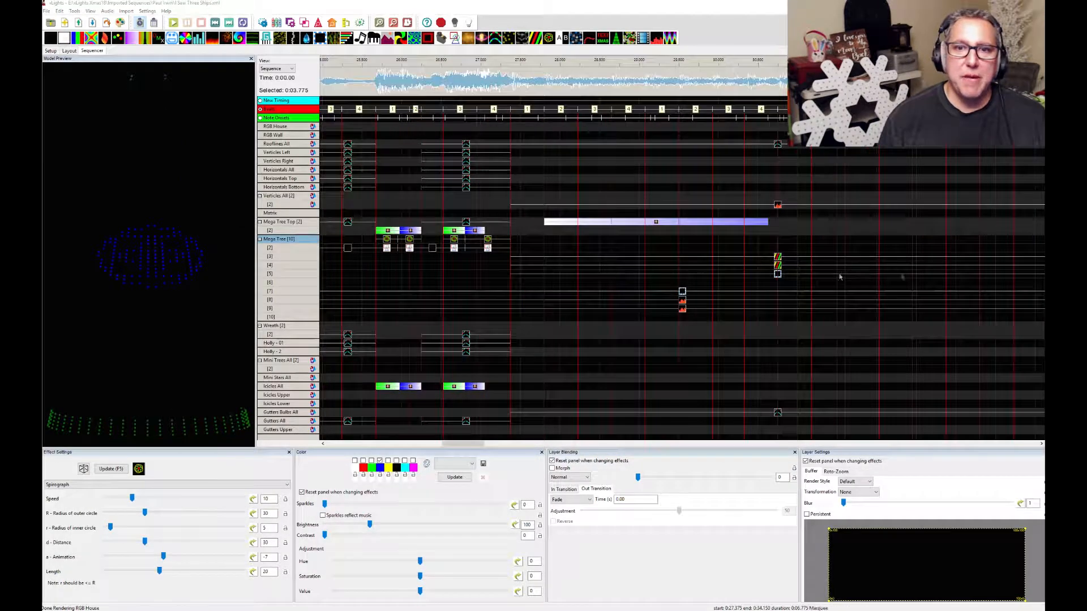
pyautogui.hscroll(1, 841, 278)
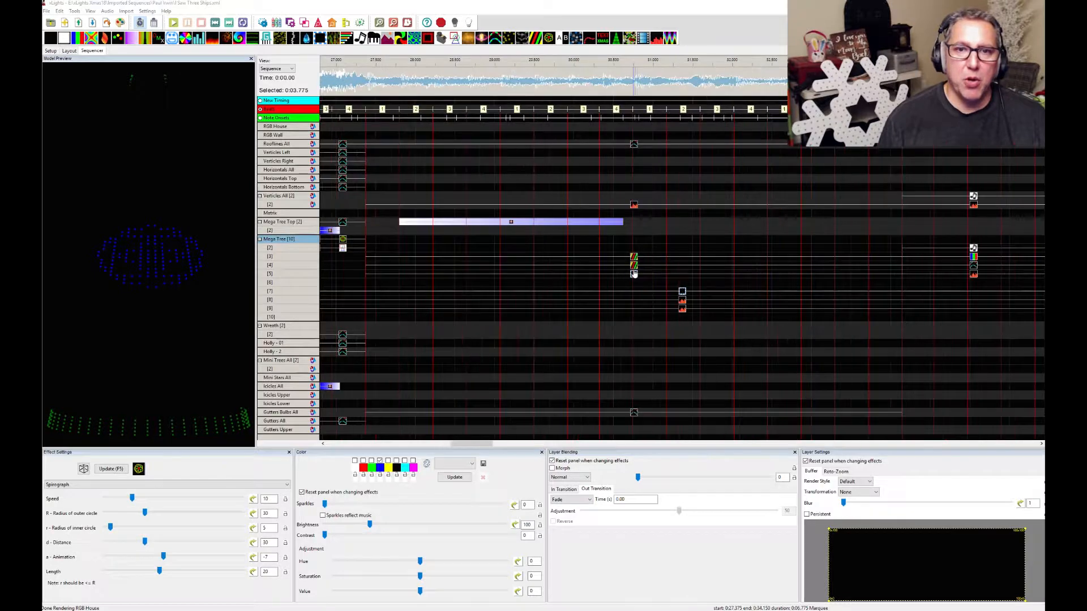
pyautogui.click(634, 206)
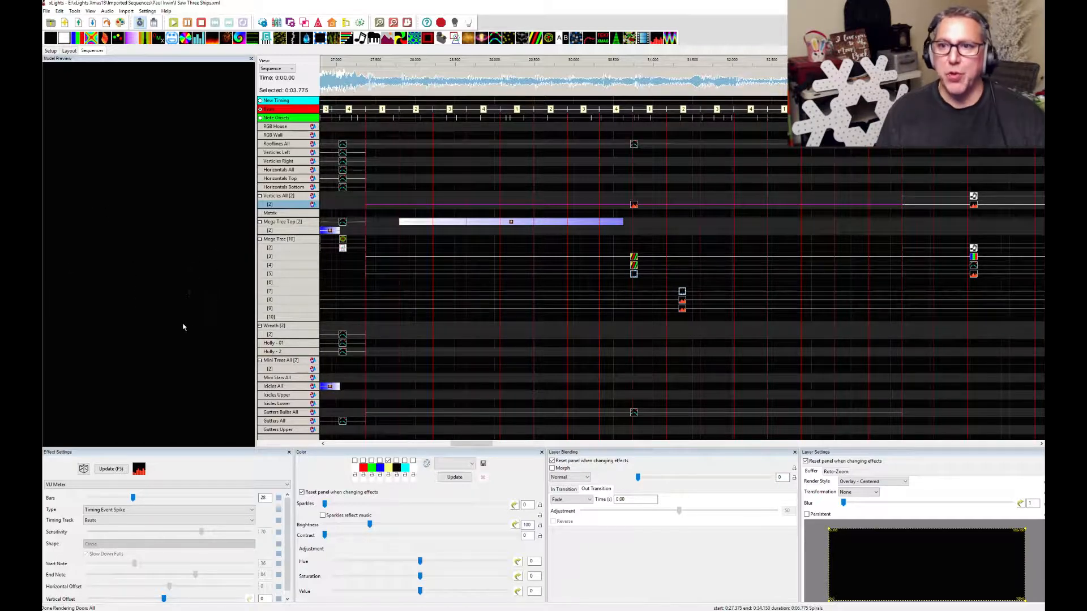
pyautogui.click(973, 196)
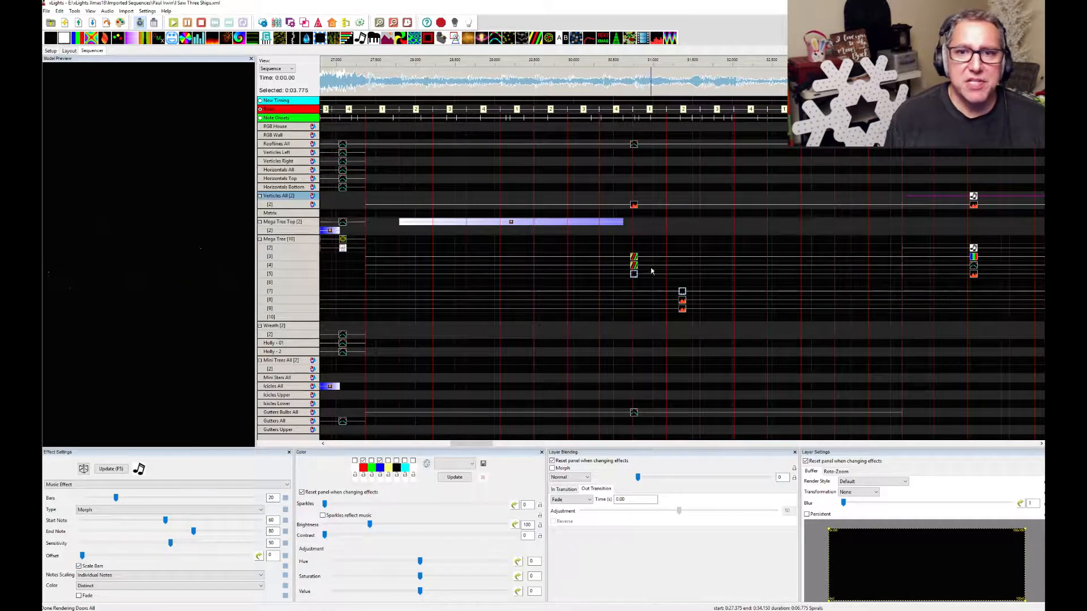
pyautogui.click(634, 258)
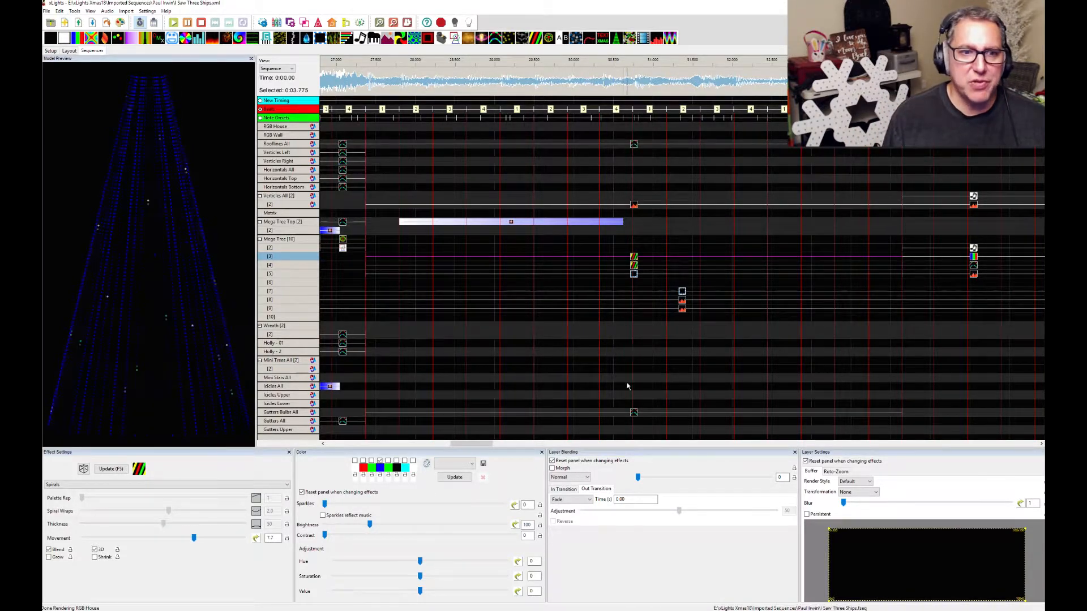
pyautogui.click(634, 413)
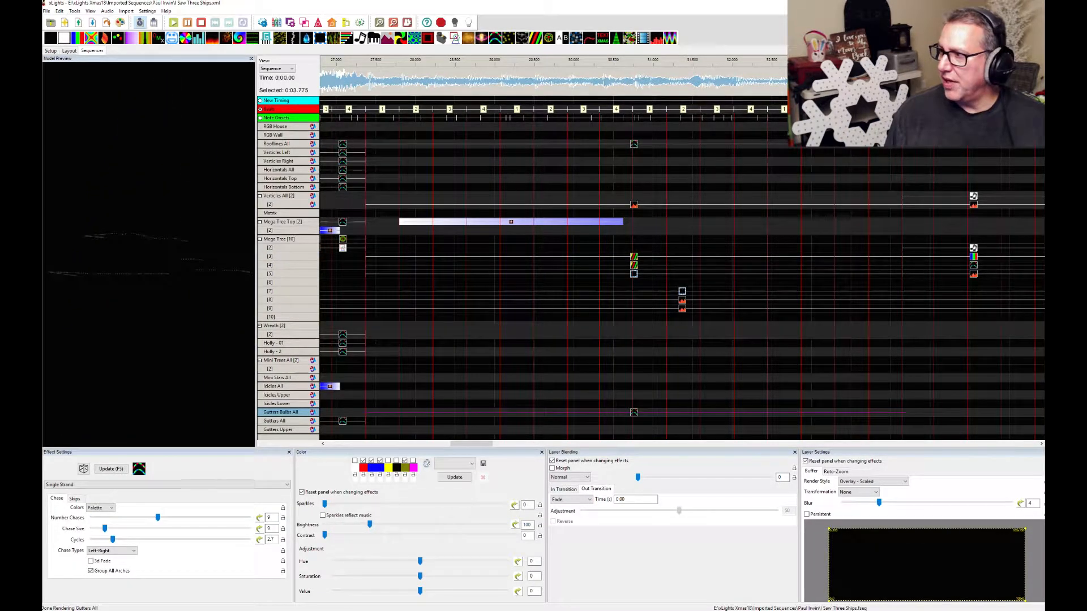
# Place the House Preview below the waveform and play the sequence in it from 27.3 s to about 41 s.
pyautogui.moveTo(1045, 317); pyautogui.dragTo(454, 159)
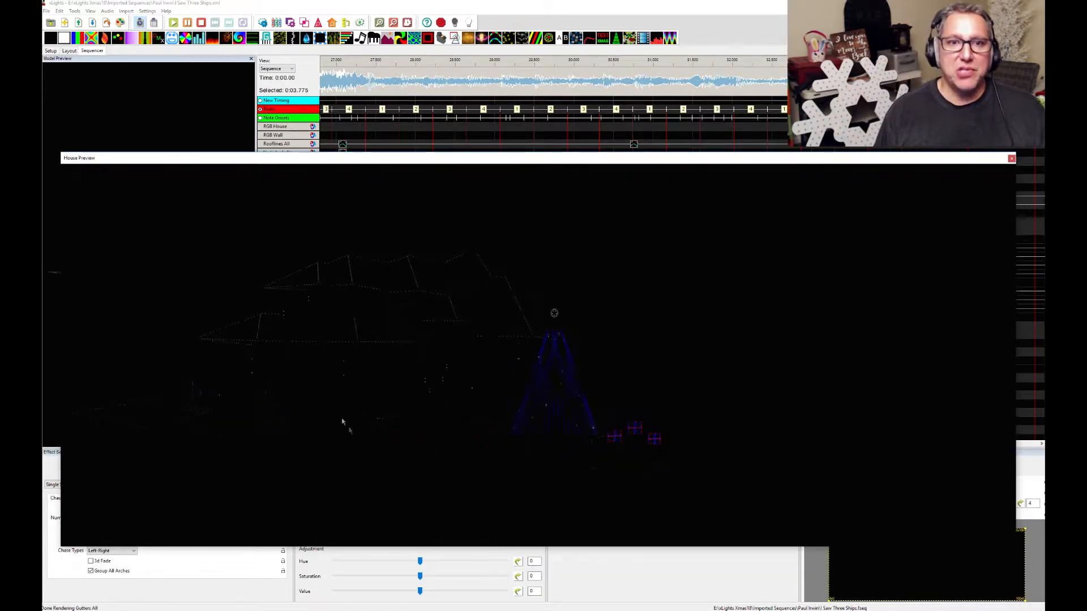
pyautogui.moveTo(370, 159); pyautogui.dragTo(376, 281)
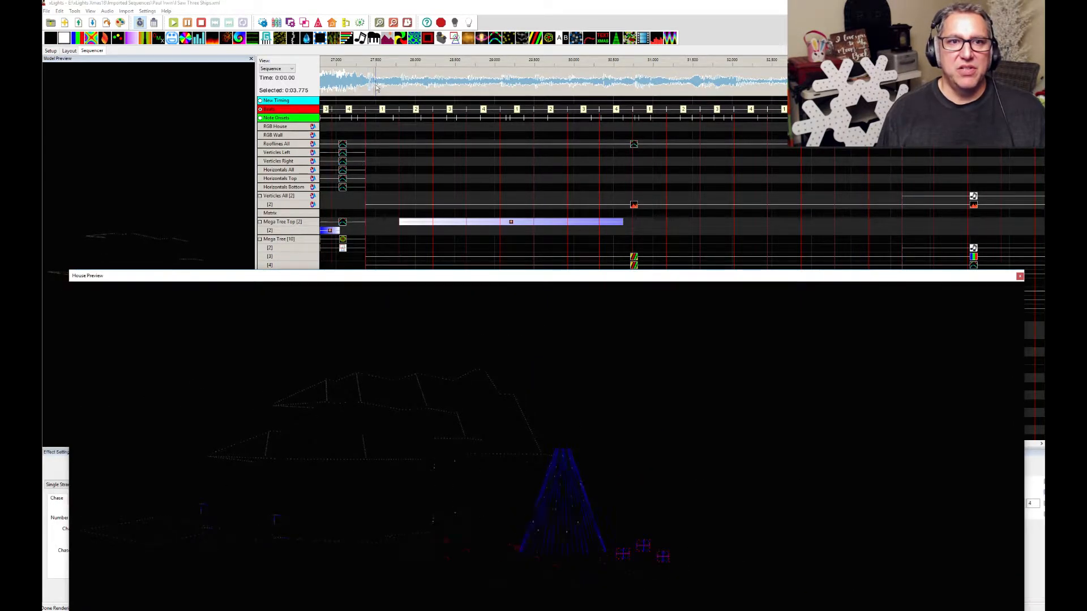
pyautogui.click(361, 65)
pyautogui.press('space')
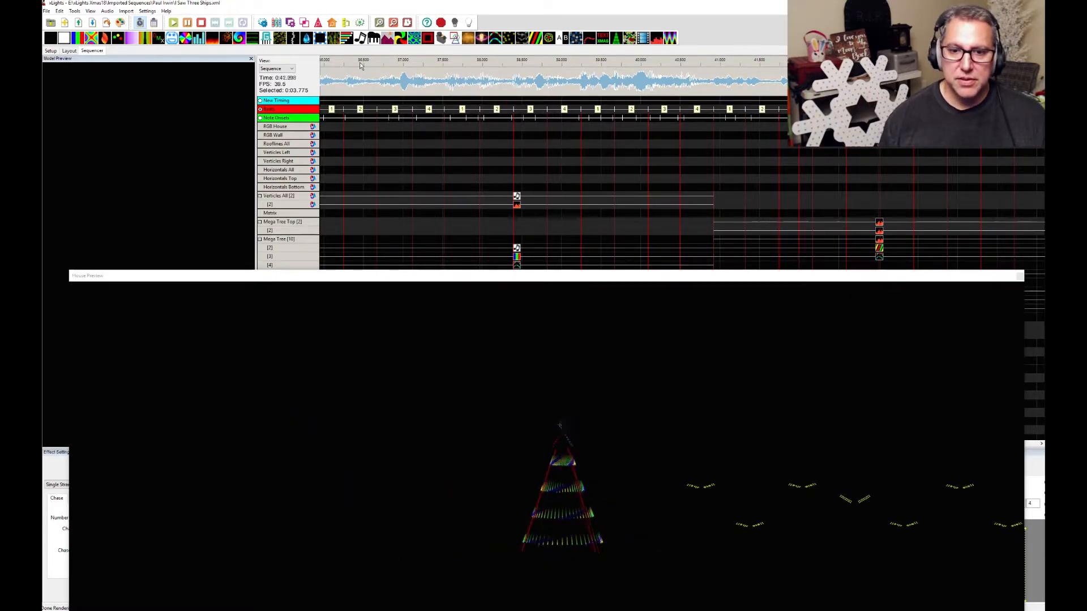
pyautogui.press('space')
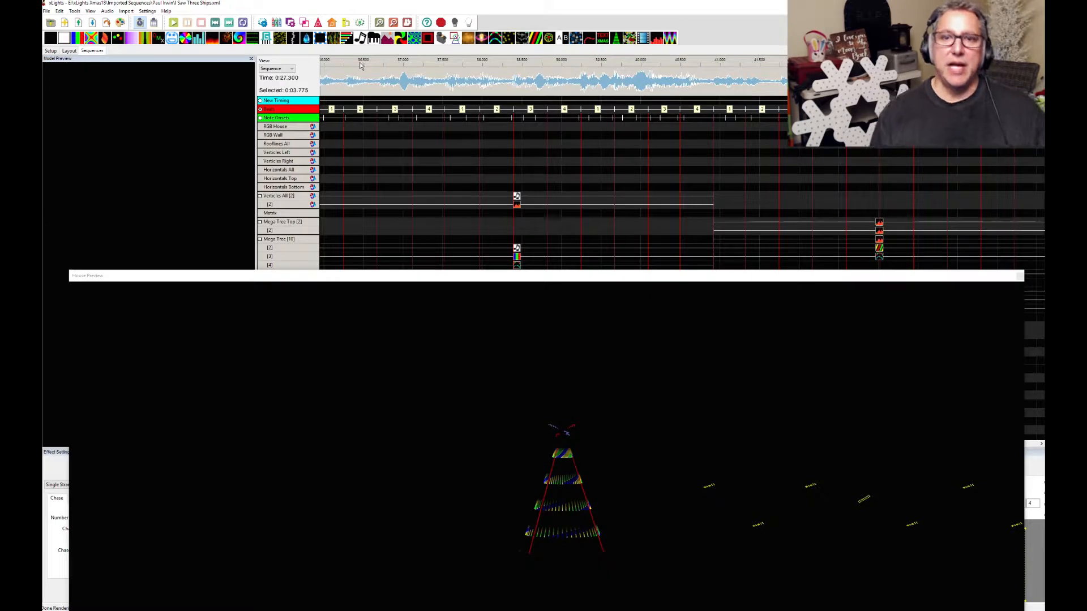
# Inspect the VU Meter, Spirals and Single Strand effects on the first three Mega Tree layers around 44 s, with the House Preview moved away.
pyautogui.hscroll(2, 792, 217)
pyautogui.hscroll(3, 792, 217)
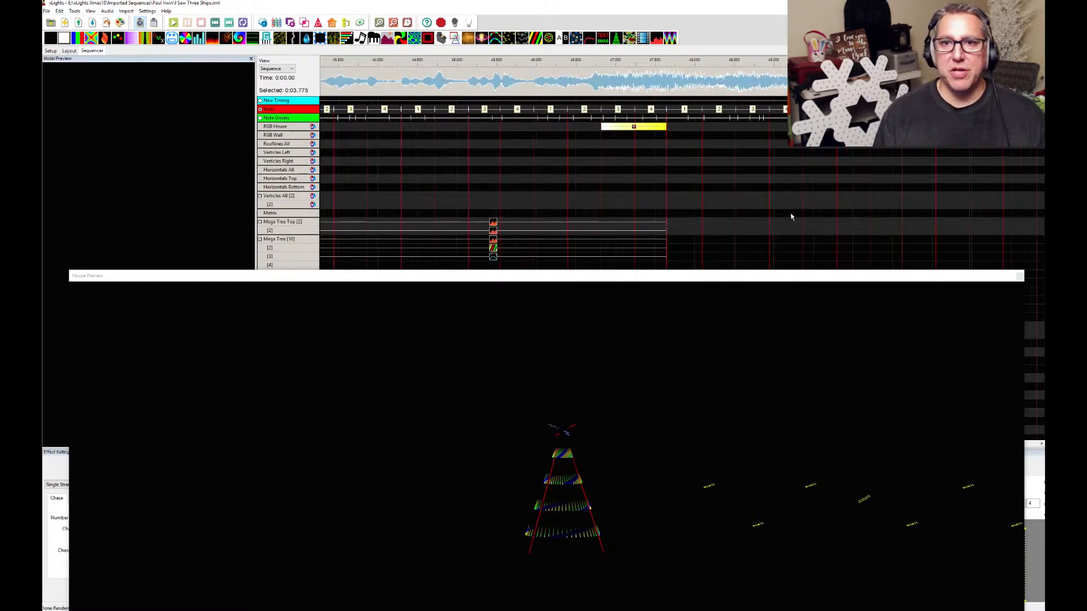
pyautogui.hscroll(-1, 692, 229)
pyautogui.scroll(-3, 637, 232)
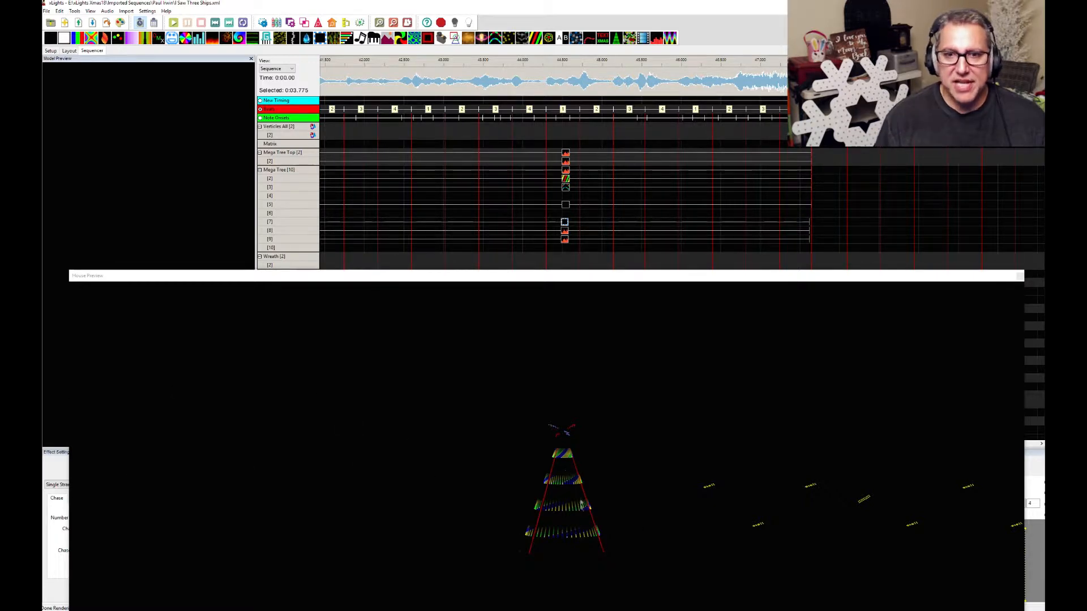
pyautogui.scroll(-1, 505, 254)
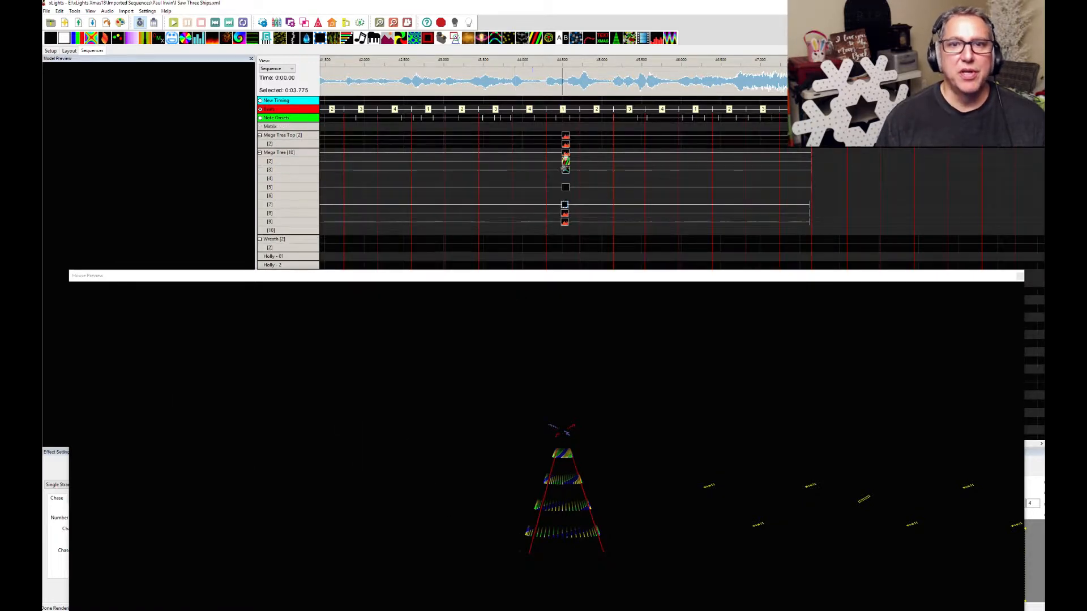
pyautogui.click(565, 153)
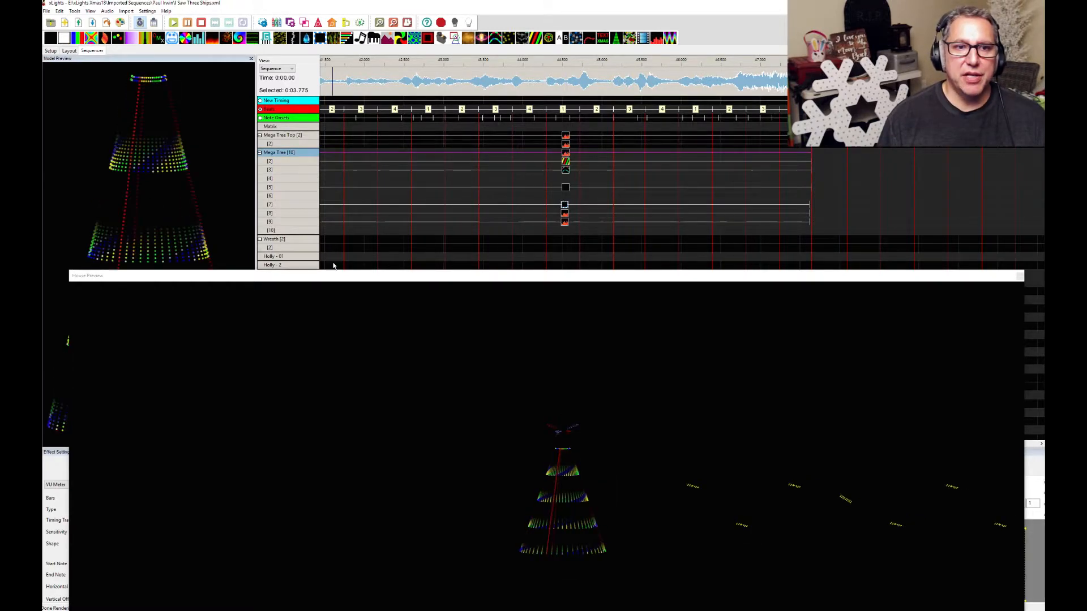
pyautogui.moveTo(328, 276); pyautogui.dragTo(1044, 317)
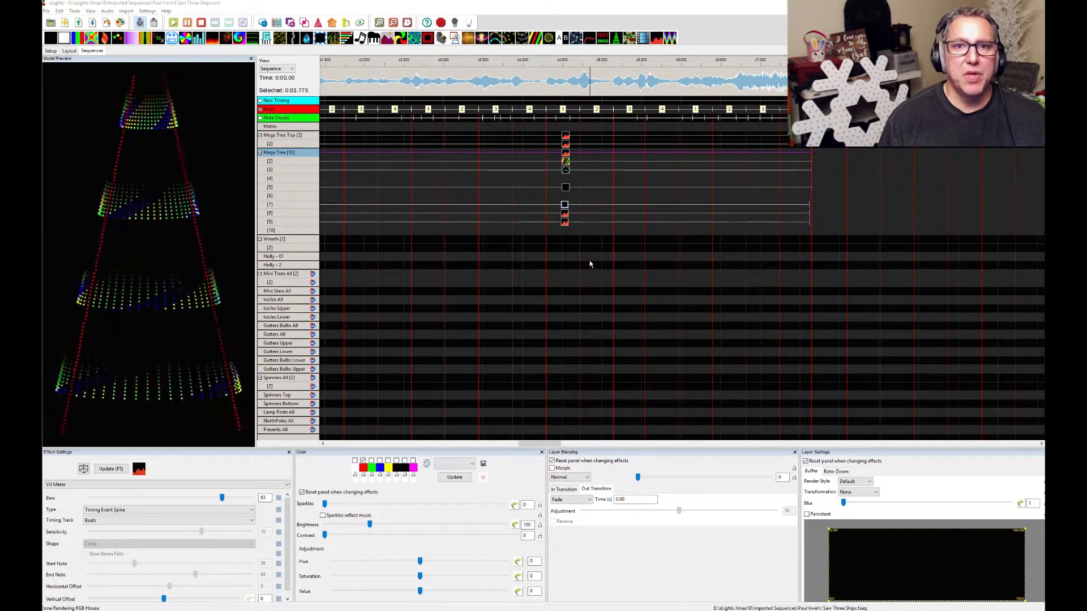
pyautogui.click(565, 162)
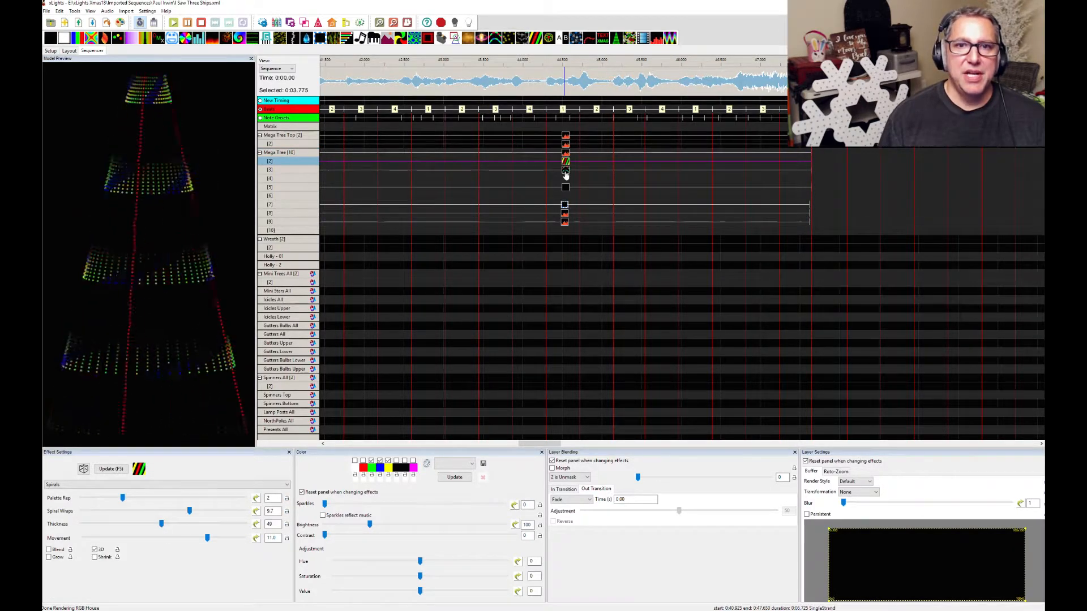
pyautogui.click(565, 173)
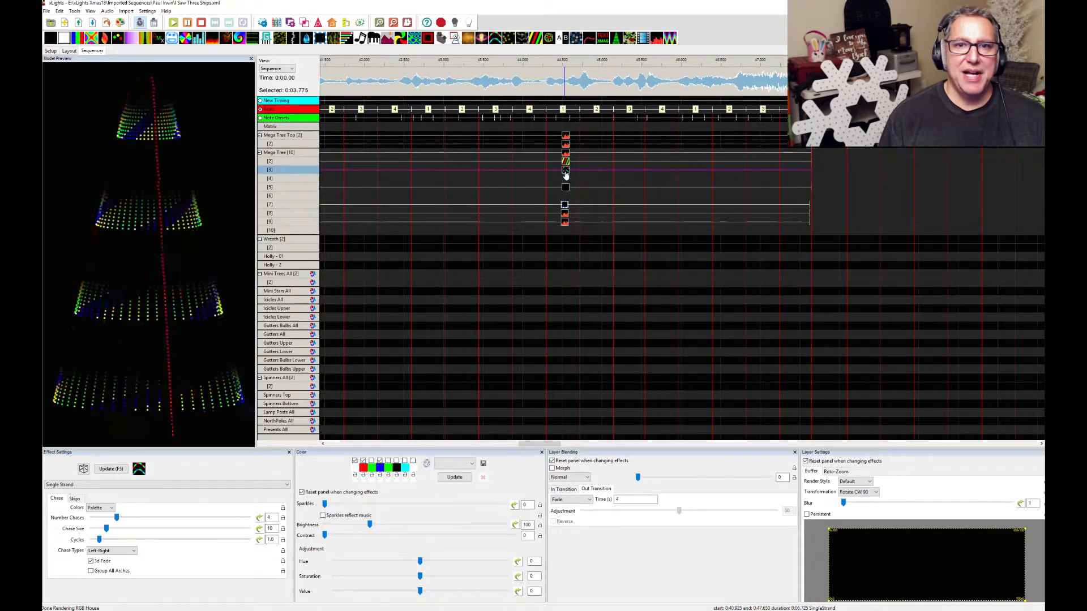
# Try the 1 is Unmask blending mode on the Spirals effect of Mega Tree layer 2, and return it to 2 is Unmask.
pyautogui.click(565, 163)
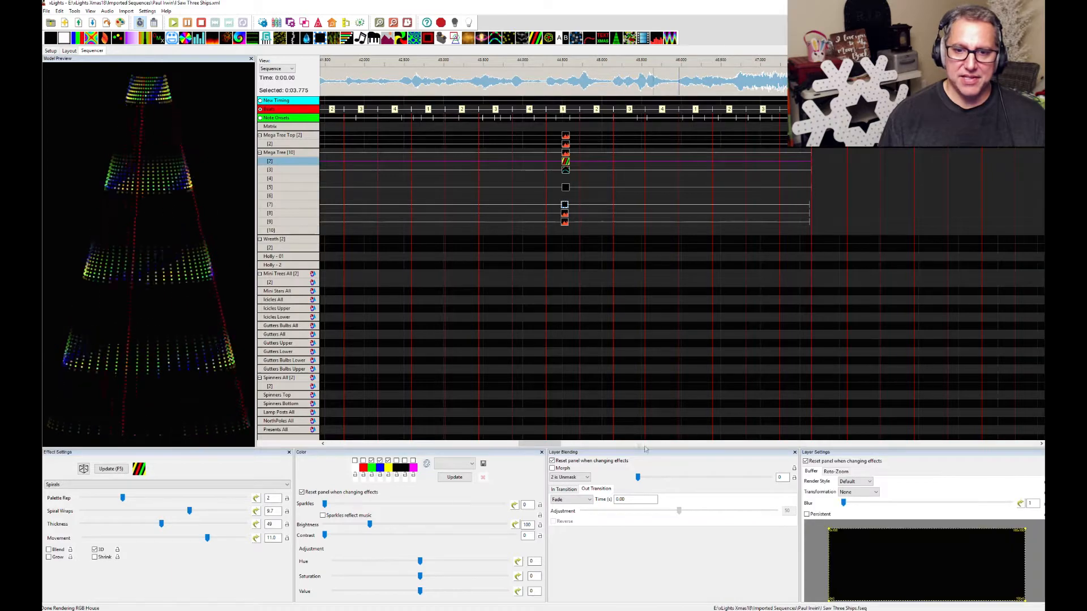
pyautogui.click(582, 481)
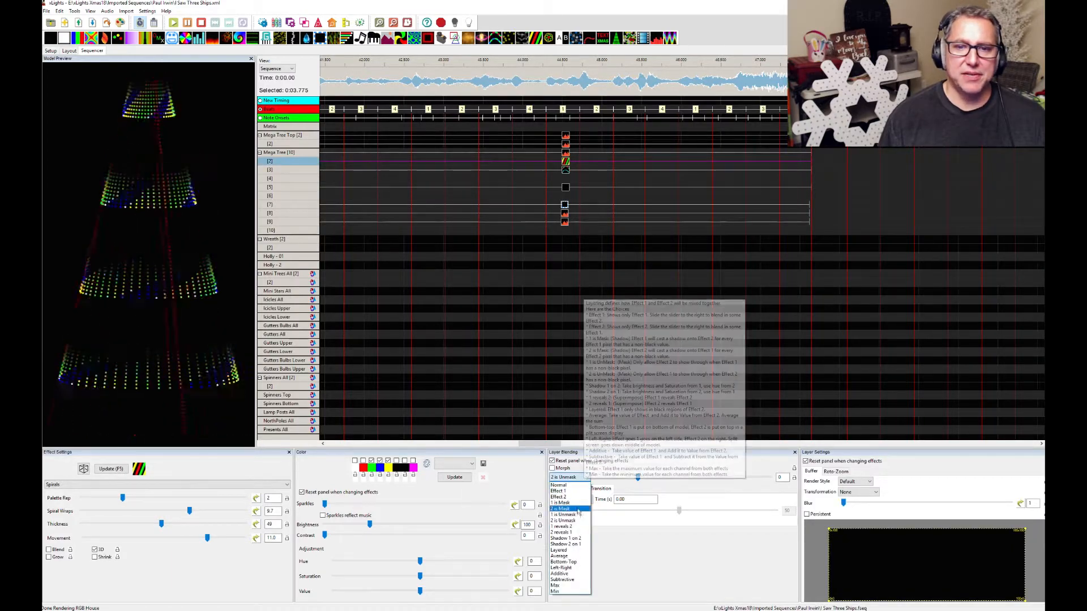
pyautogui.click(576, 516)
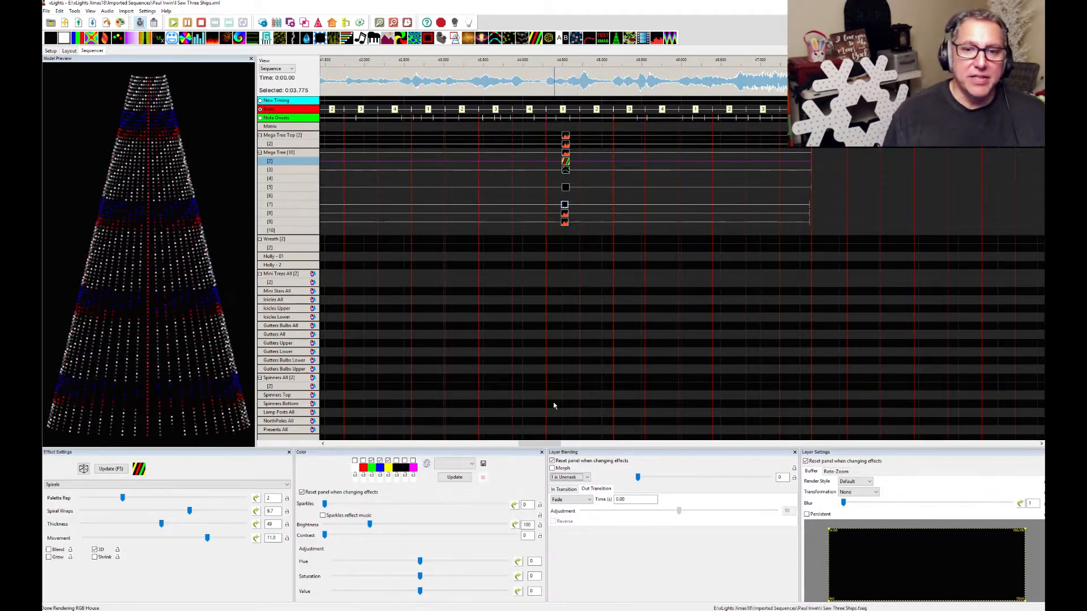
pyautogui.click(586, 477)
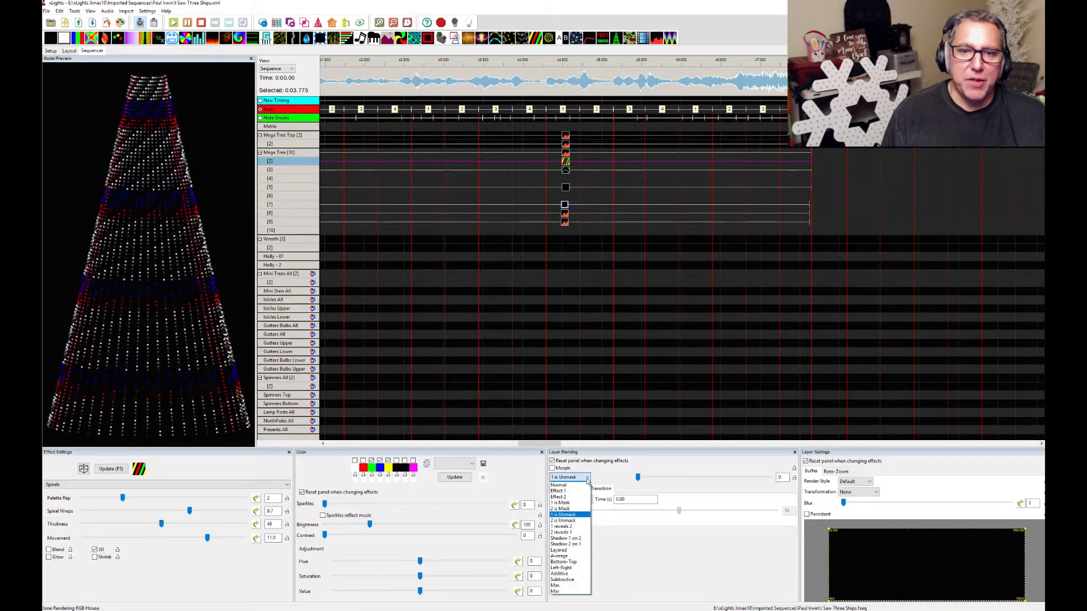
pyautogui.click(567, 521)
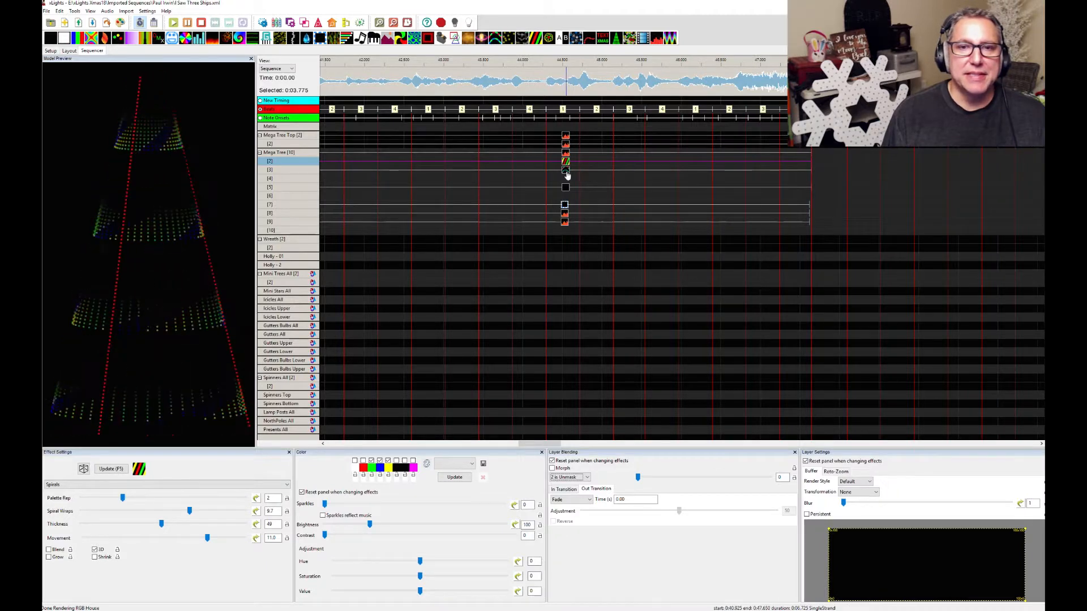
# Move the Single Strand effect on Mega Tree layer 3 to start at 48.875 s, and check the layer 2 Spirals without it.
pyautogui.moveTo(564, 173); pyautogui.dragTo(1005, 185)
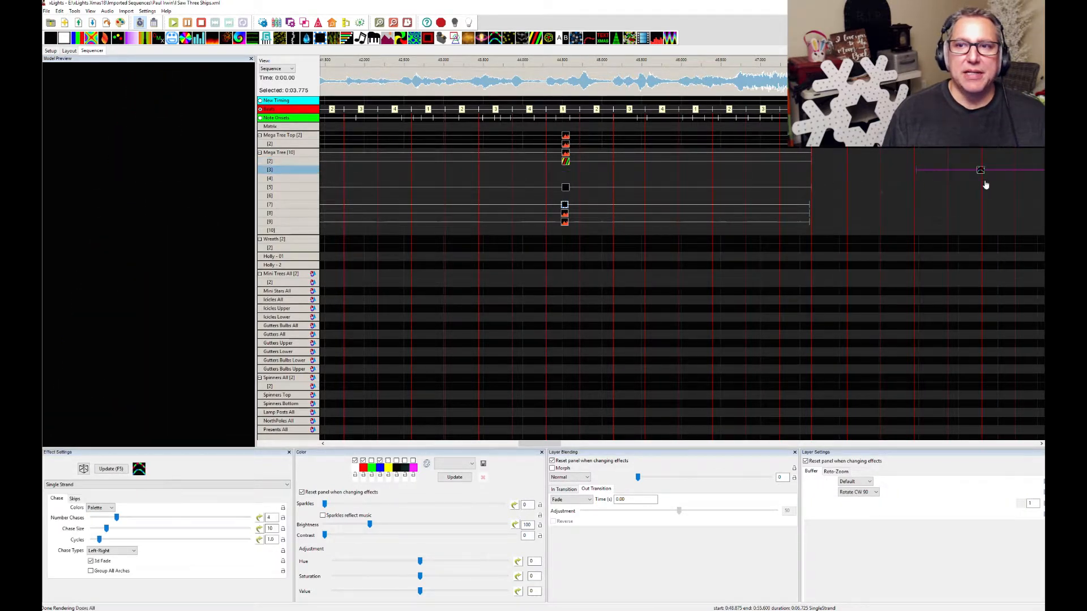
pyautogui.click(567, 163)
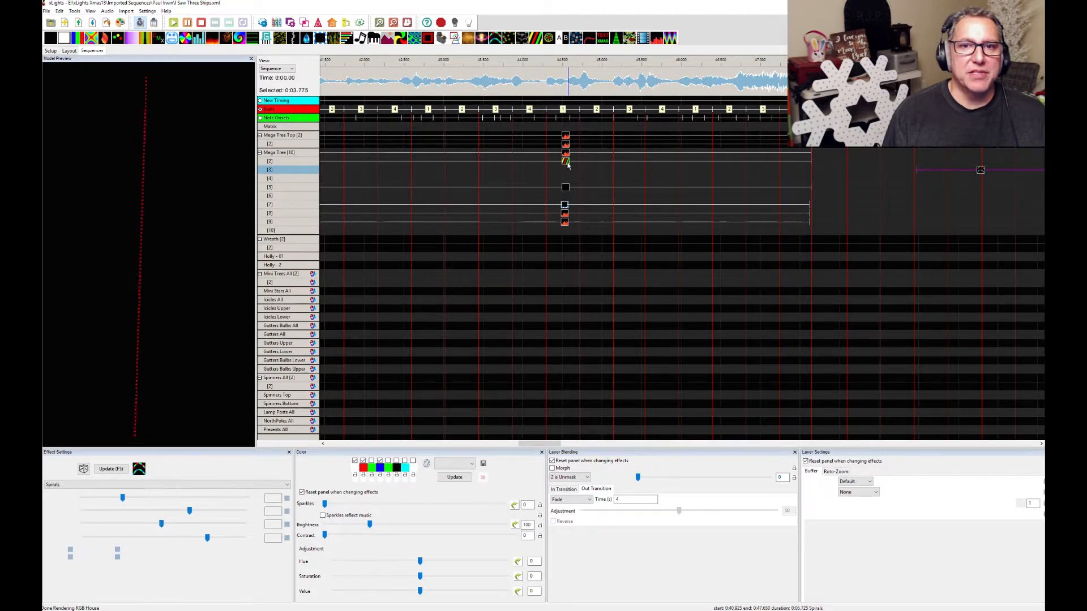
pyautogui.click(566, 164)
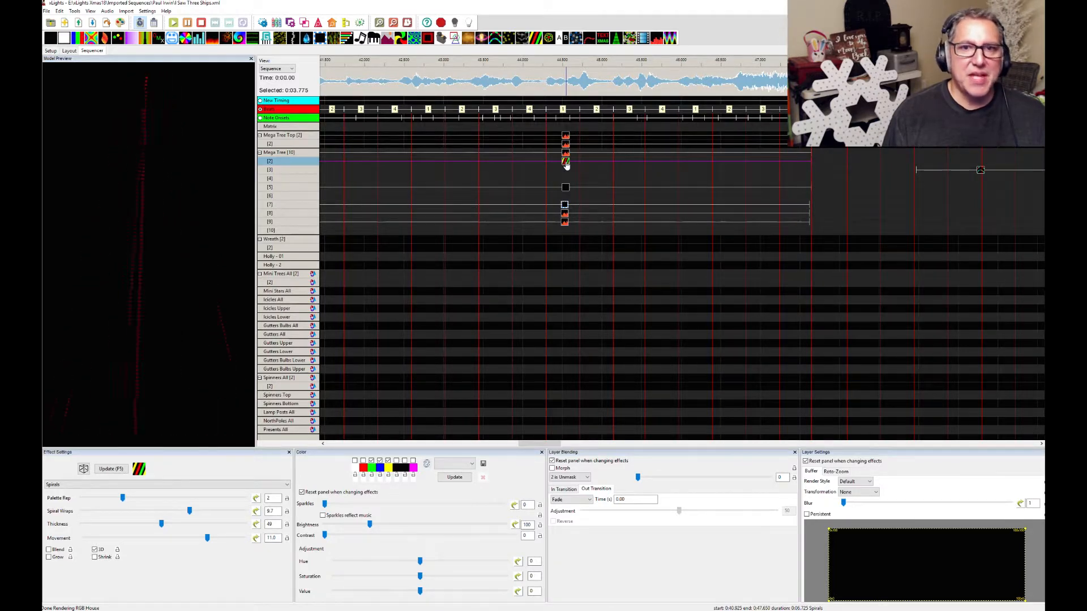
# Move the layer 2 Spirals out to the empty time after the section, view the Mega Tree VU Meter alone, and move the Spirals back.
pyautogui.moveTo(567, 165); pyautogui.dragTo(978, 182)
pyautogui.click(569, 154)
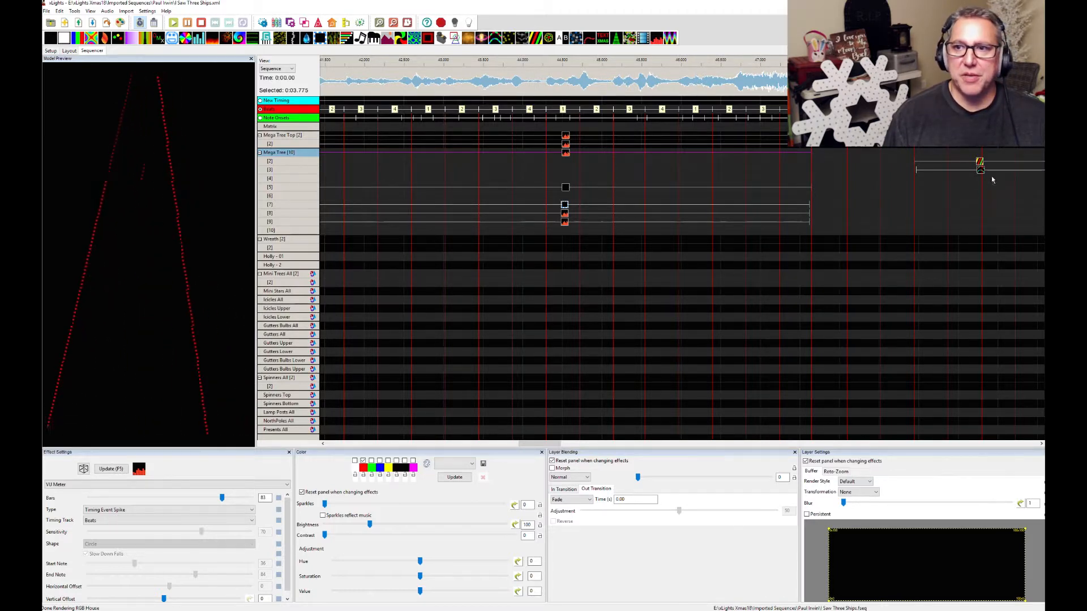
pyautogui.moveTo(979, 163); pyautogui.dragTo(563, 170)
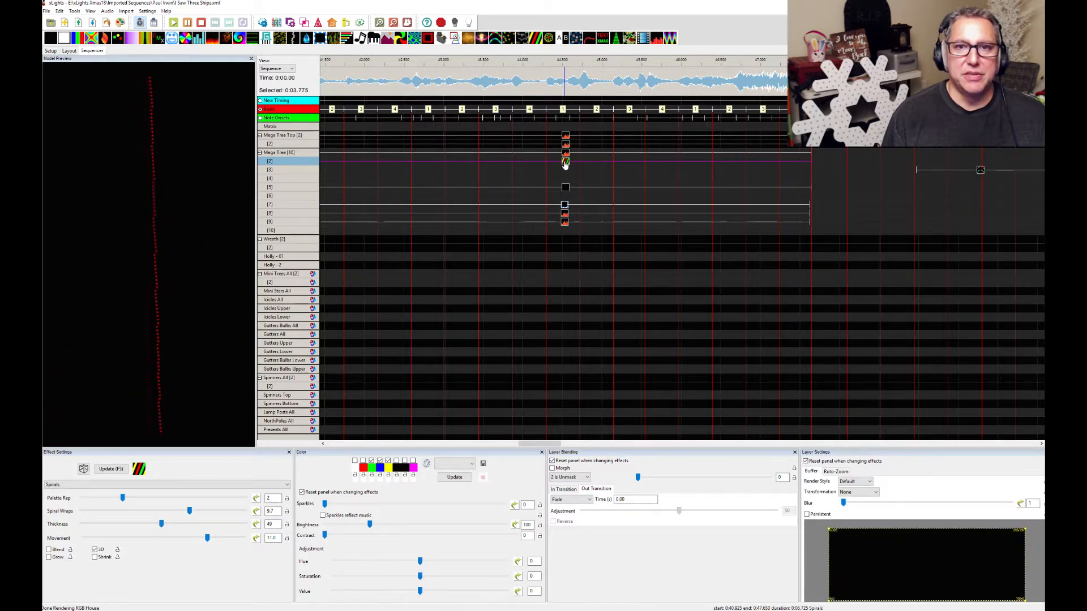
# Return the Mega Tree layer 3 Single Strand to start at 40.925 s, and move the layer 2 Spirals past the section to view the unmasked strand.
pyautogui.moveTo(982, 175); pyautogui.dragTo(557, 181)
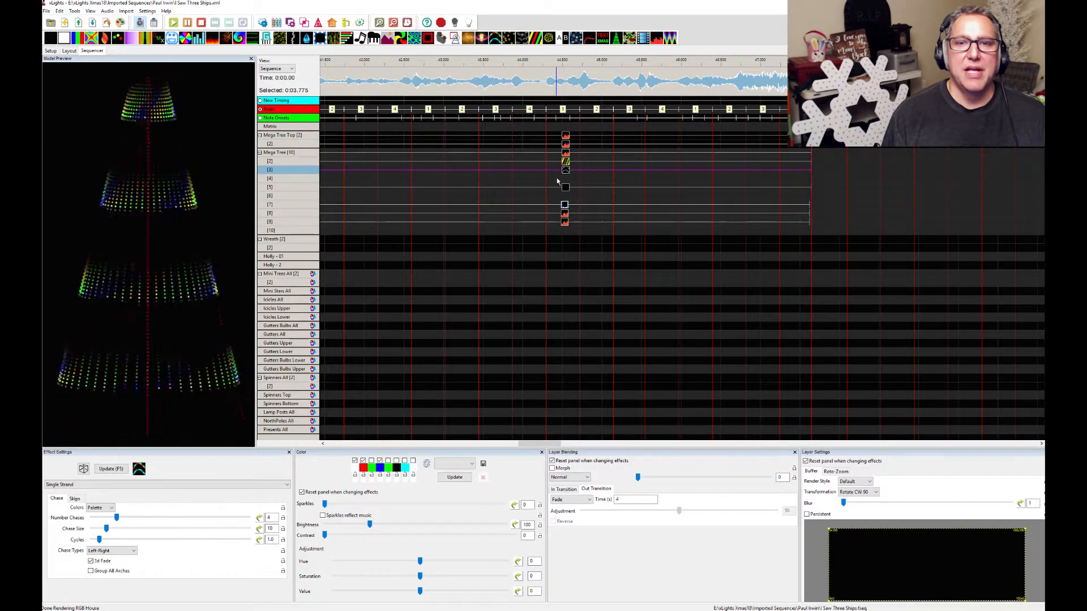
pyautogui.moveTo(564, 165); pyautogui.dragTo(939, 178)
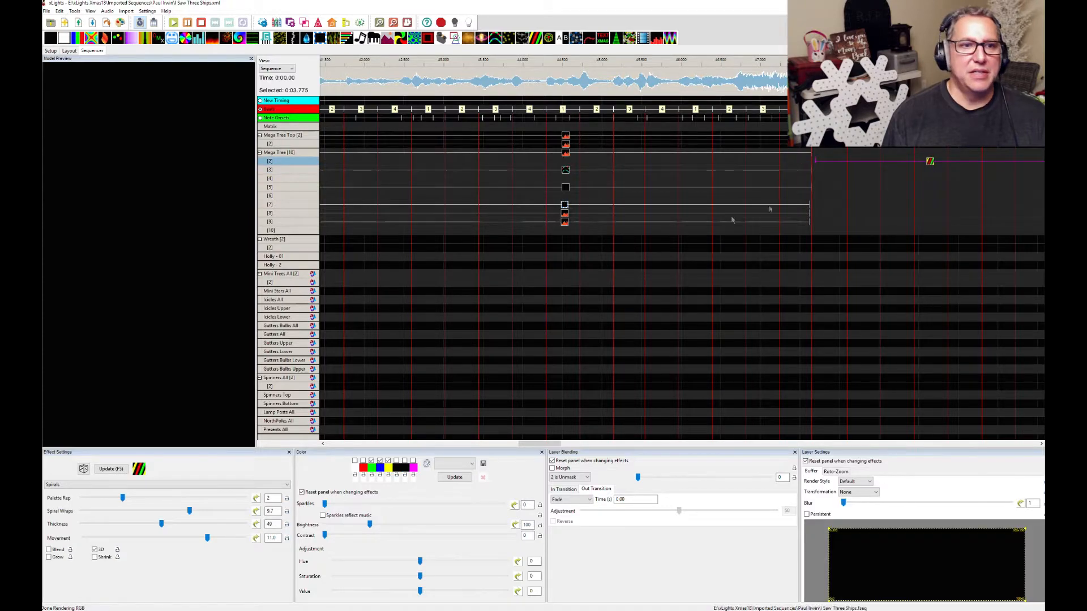
pyautogui.click(566, 172)
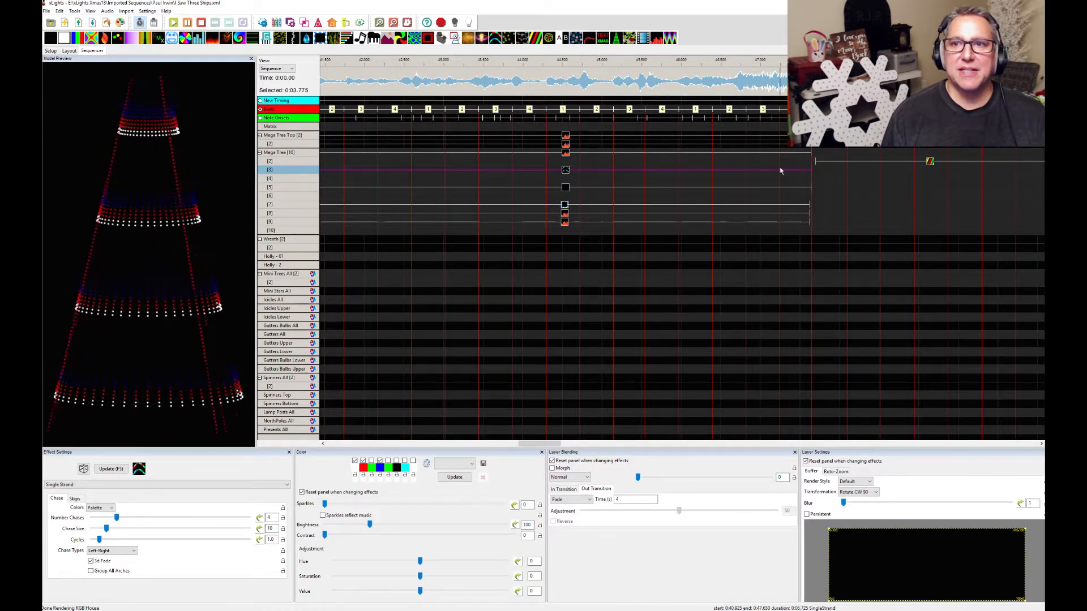
# Move the layer 2 Spirals back into the section, and check them with the layer 3 Single Strand moved out to 47.925 s and back.
pyautogui.click(930, 162)
pyautogui.moveTo(755, 161); pyautogui.dragTo(942, 175)
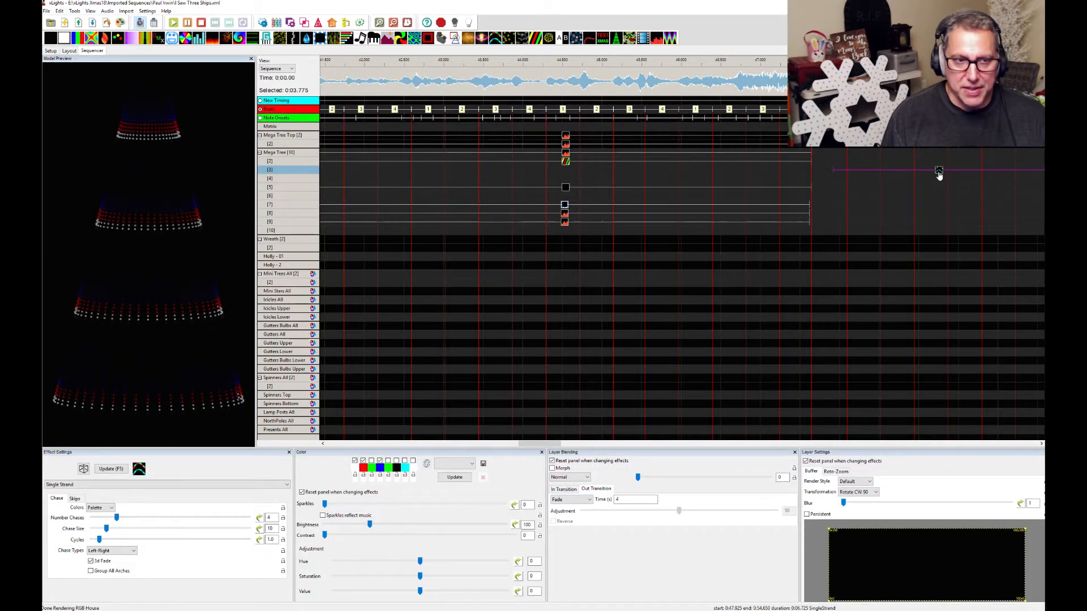
pyautogui.moveTo(939, 176); pyautogui.dragTo(558, 172)
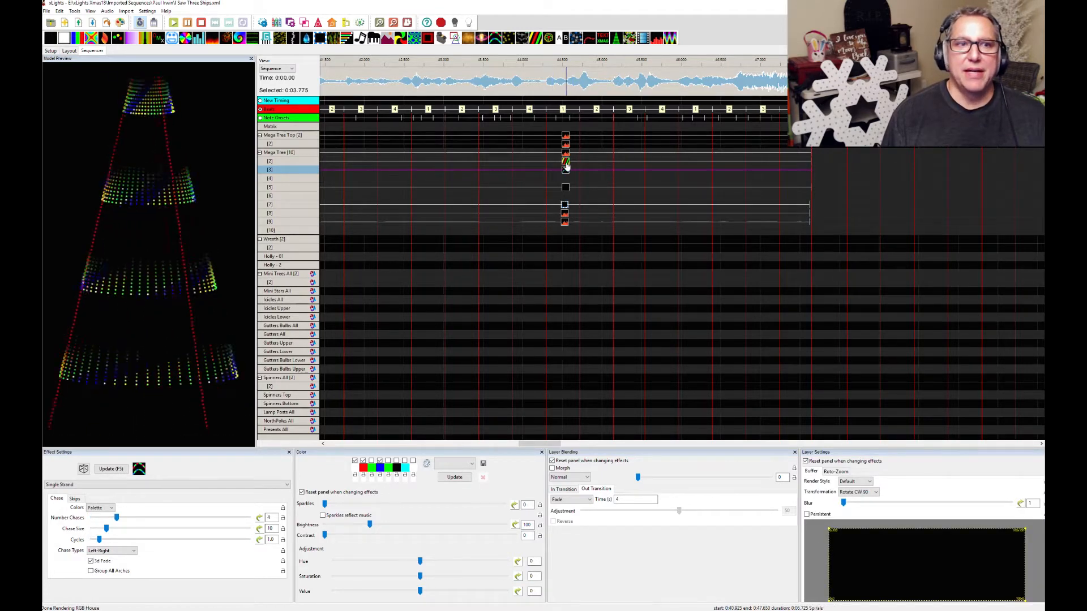
# Move the layer 2 Spirals out to start at 47.775 s, view the layer 3 Single Strand, and return the Spirals to 40.925 s.
pyautogui.moveTo(566, 167); pyautogui.dragTo(932, 164)
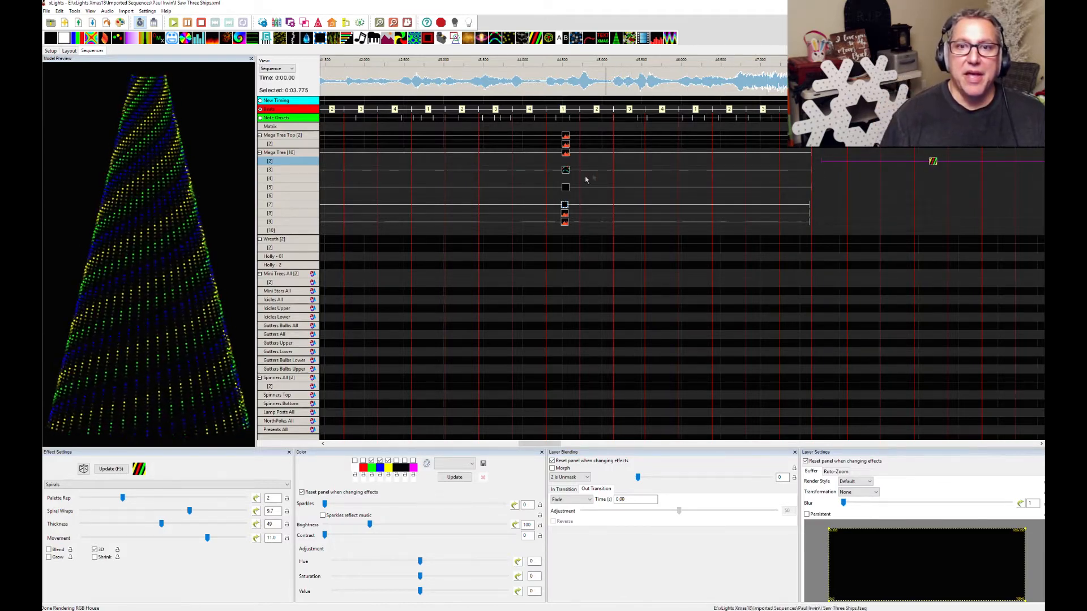
pyautogui.click(566, 171)
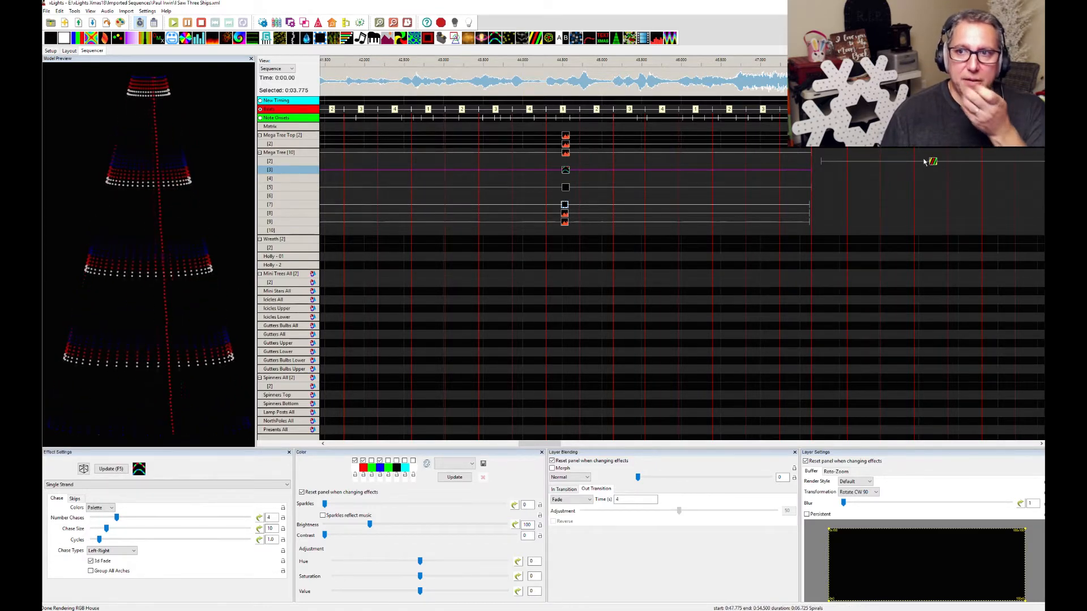
pyautogui.moveTo(935, 163); pyautogui.dragTo(565, 161)
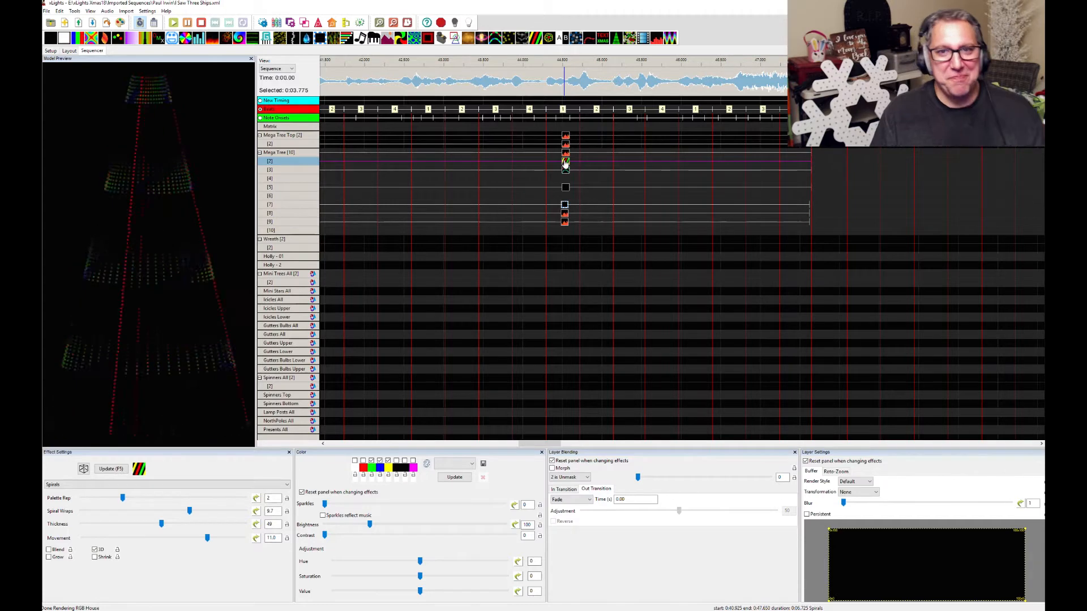
pyautogui.click(565, 171)
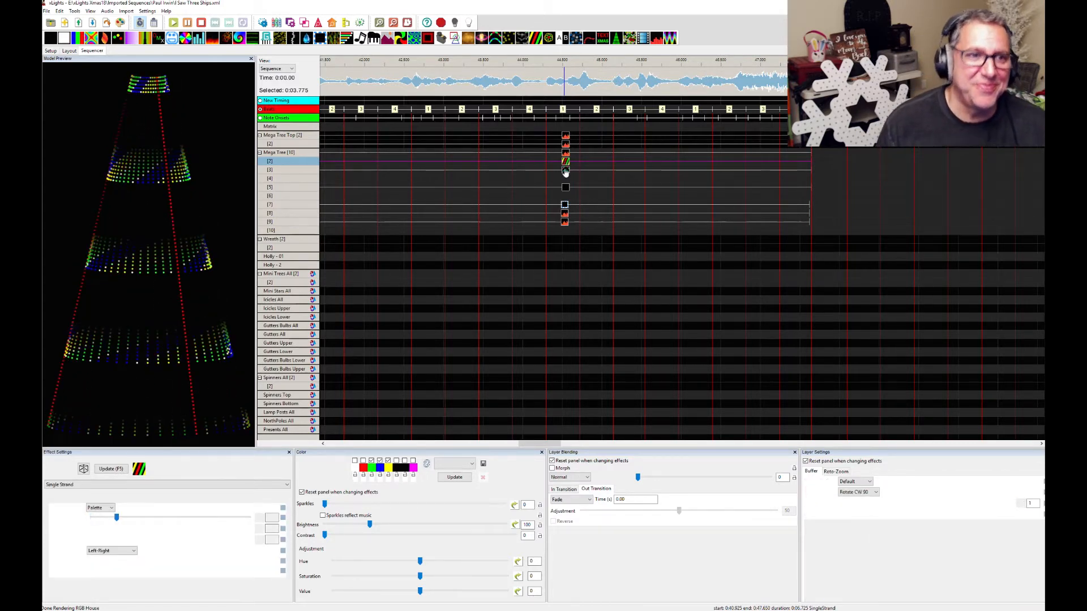